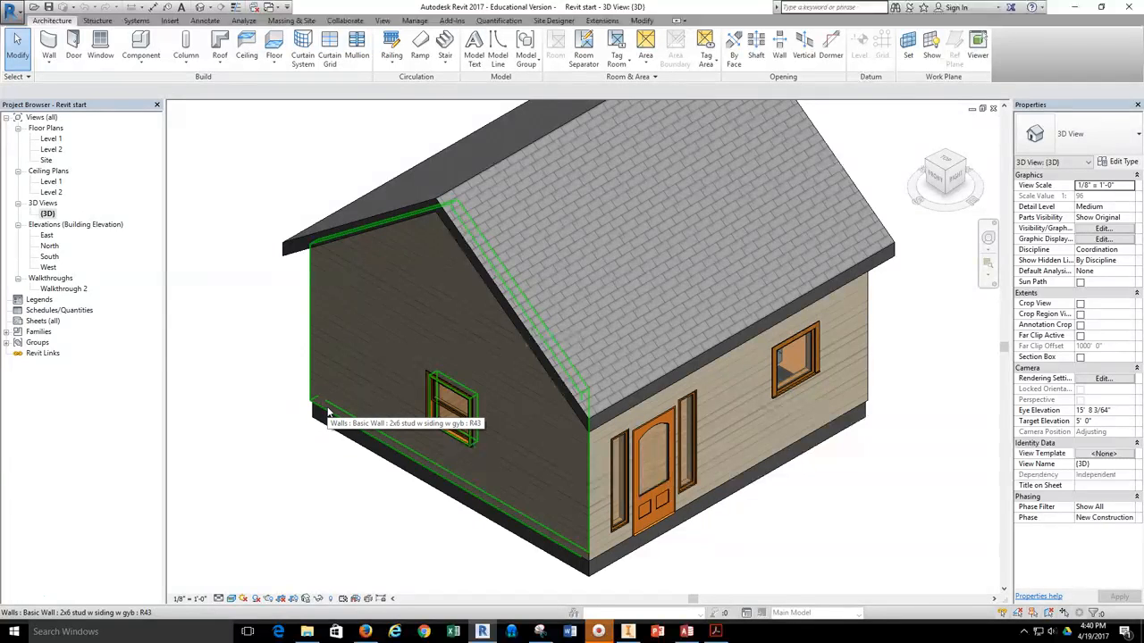
# Open the layer structure of the gable-end wall's type, 2x6 stud w siding w gyb
pyautogui.click(327, 412)
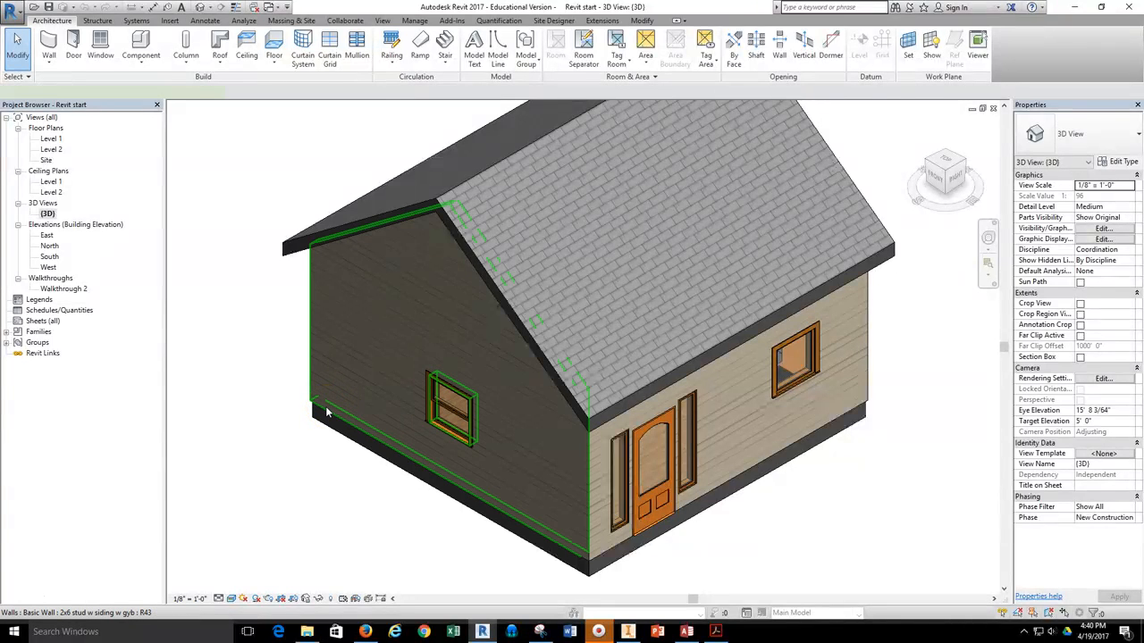
pyautogui.click(314, 401)
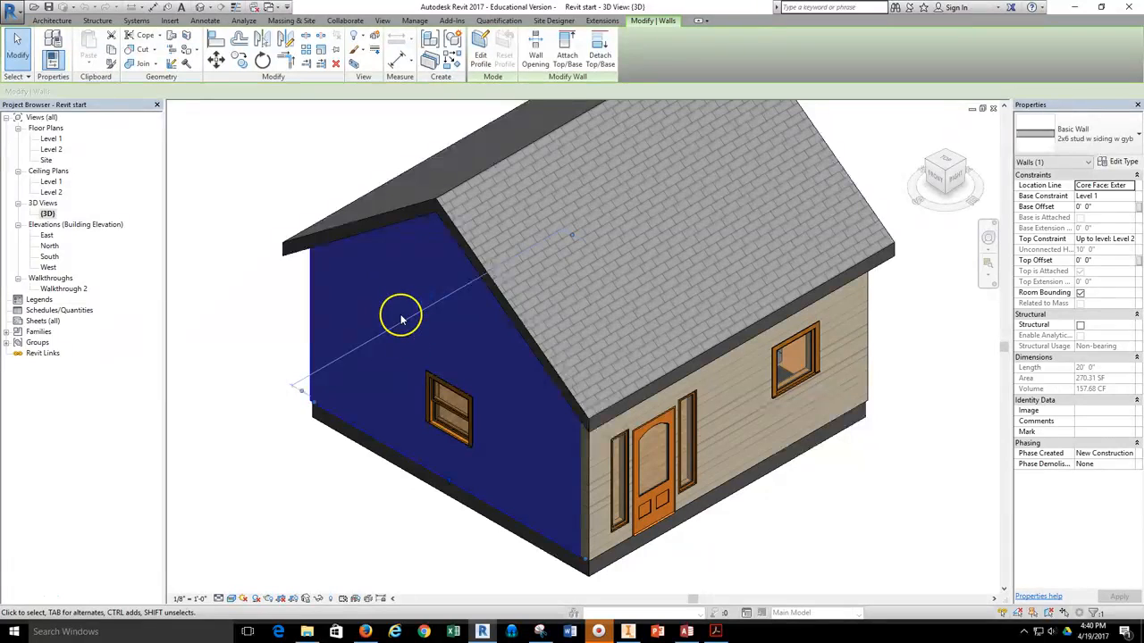
pyautogui.click(1121, 164)
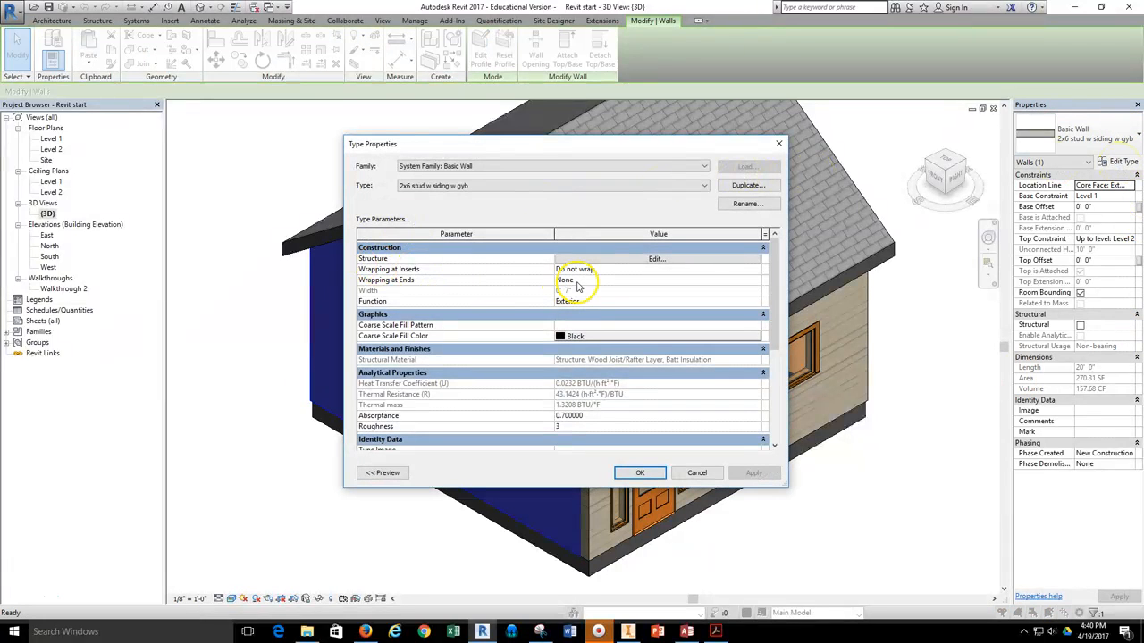
pyautogui.click(608, 259)
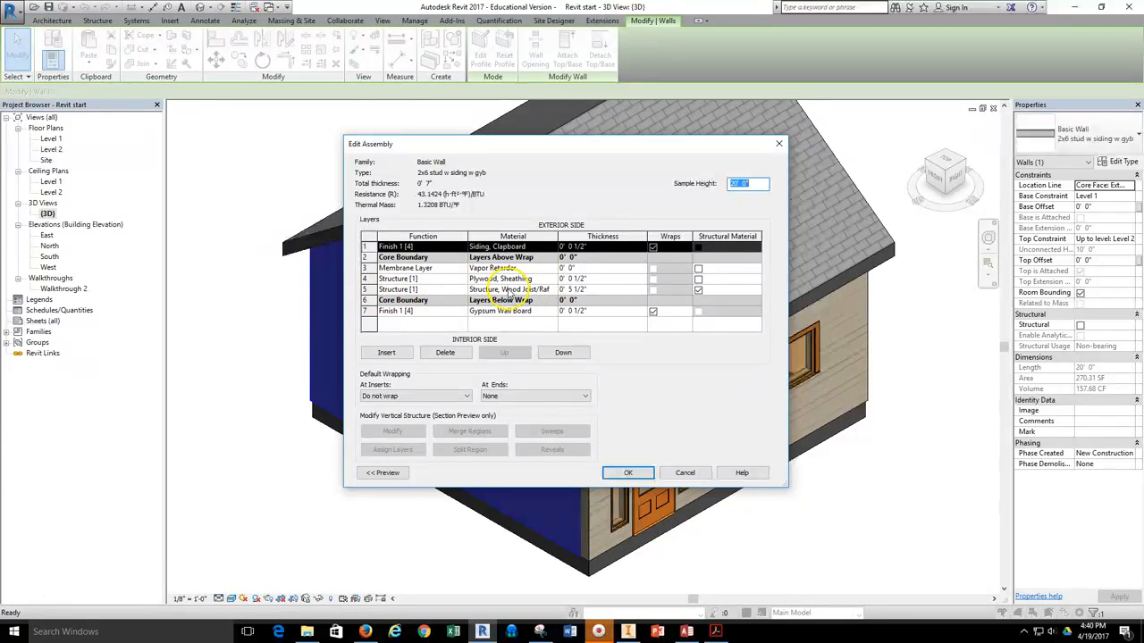
# Examine the thermal conductivity and density of the wall's Structure, Wood Joist/Rafter Layer, Batt Insulation material
pyautogui.click(541, 291)
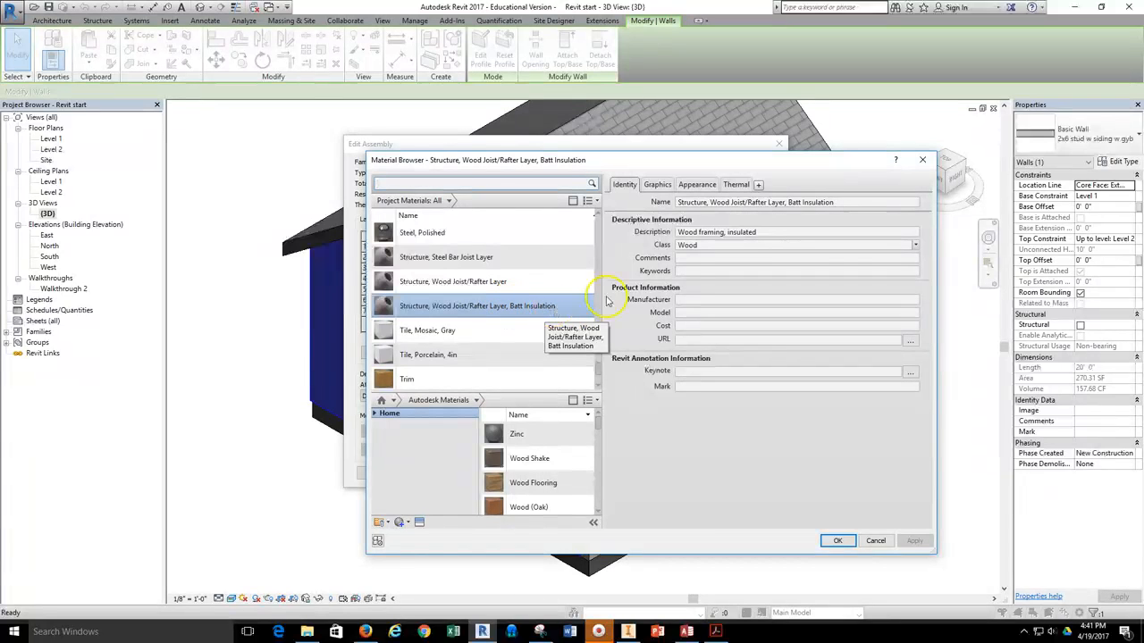
pyautogui.click(737, 186)
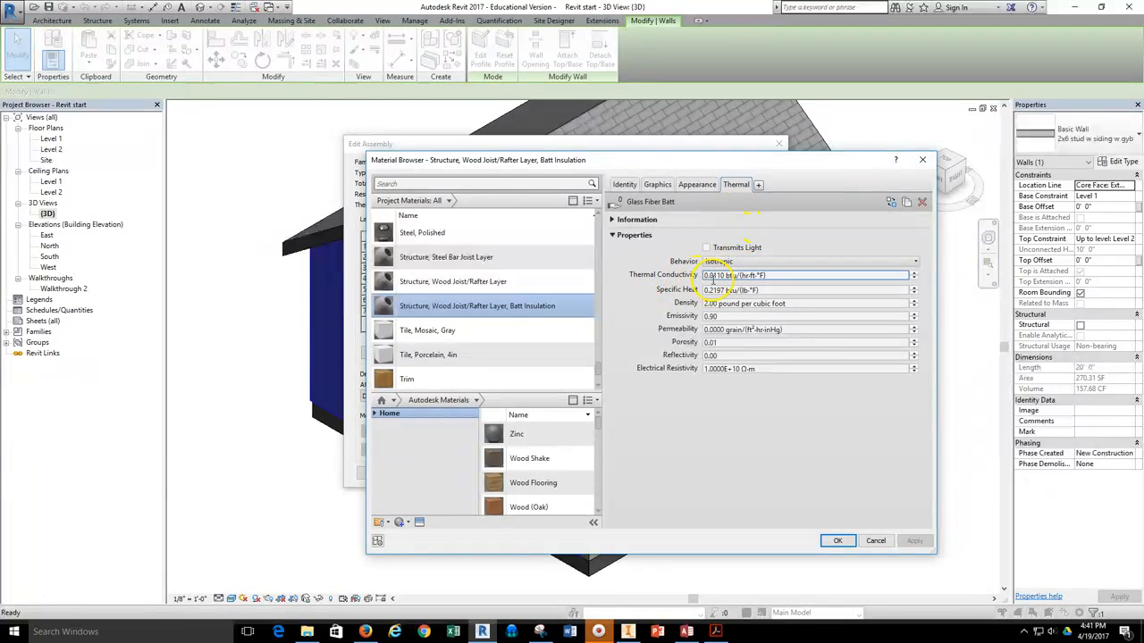
pyautogui.click(722, 277)
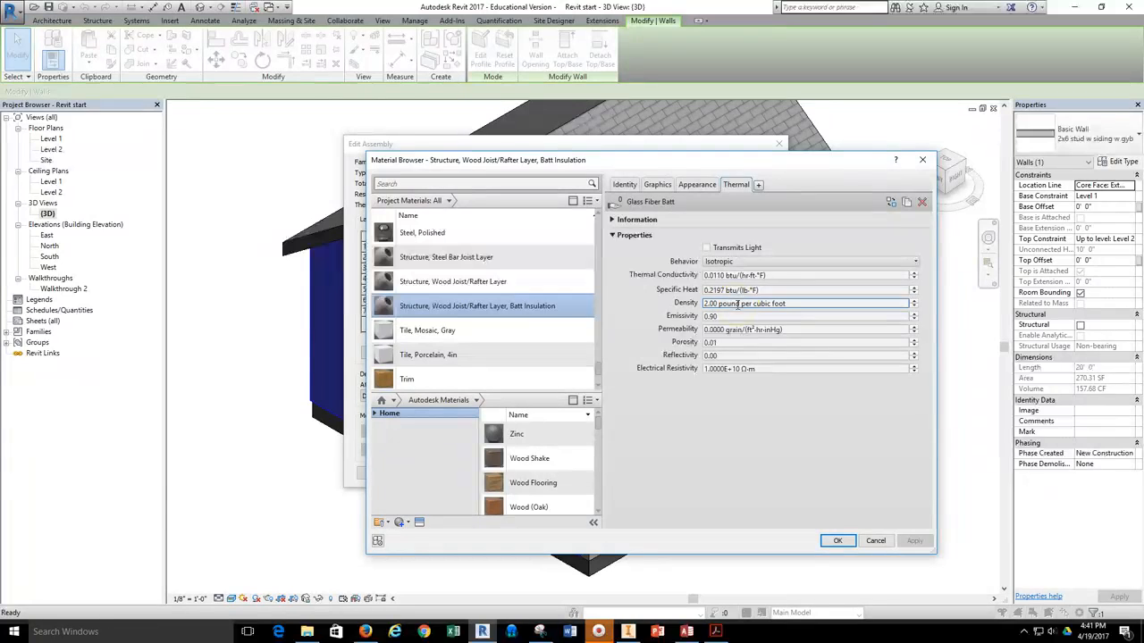
pyautogui.click(838, 541)
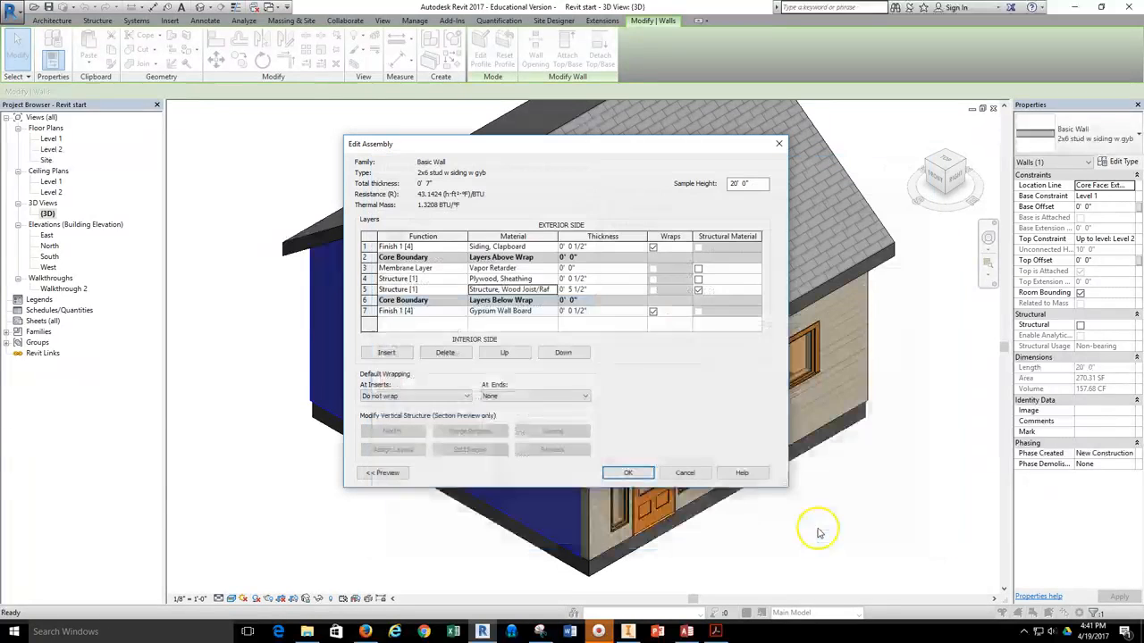
# Leave the layer structure without changes and examine the wall type's thermal resistance and thermal mass parameters
pyautogui.click(689, 474)
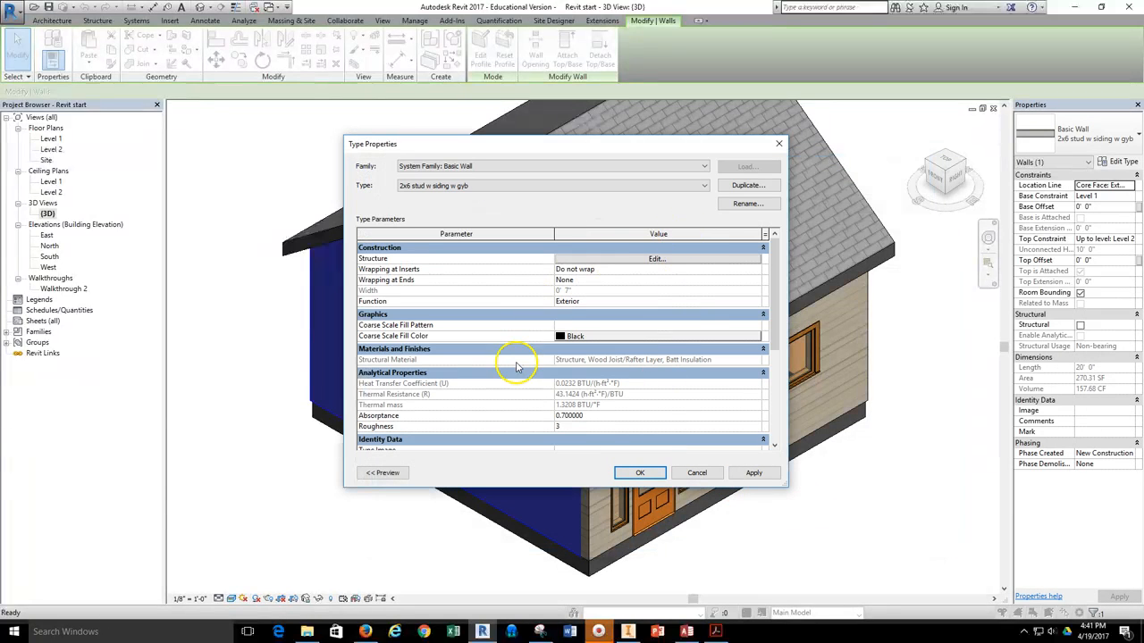
pyautogui.moveTo(364, 399)
pyautogui.moveTo(533, 399)
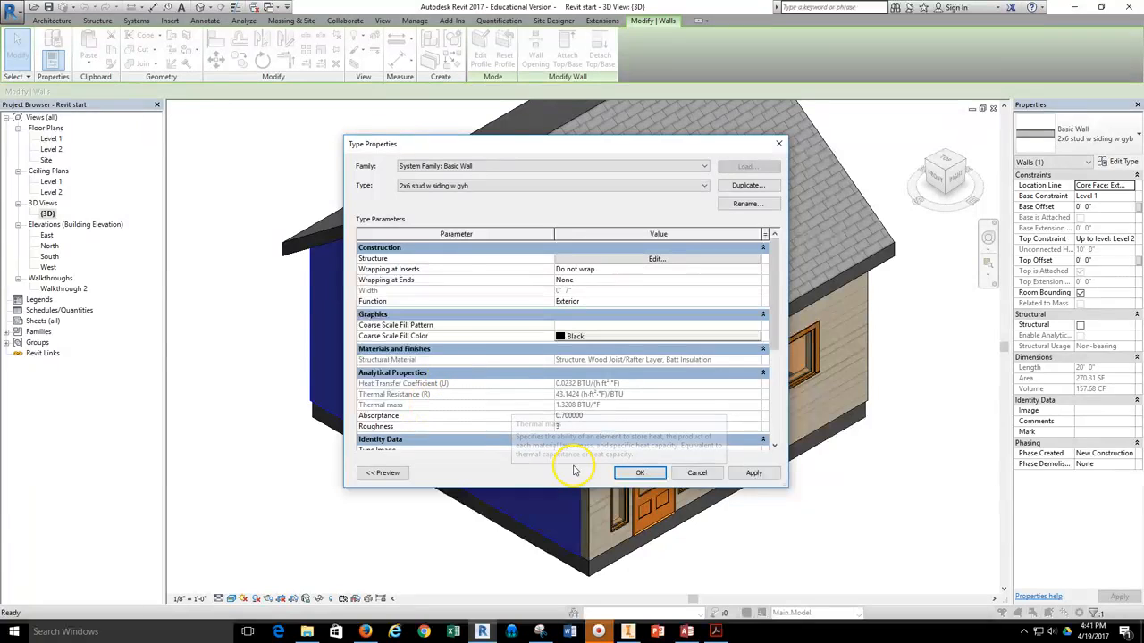
# Switch to Firefox and examine the table of construction material thermal properties in the Electronics Cooling article, including the fiberglass row
pyautogui.click(366, 632)
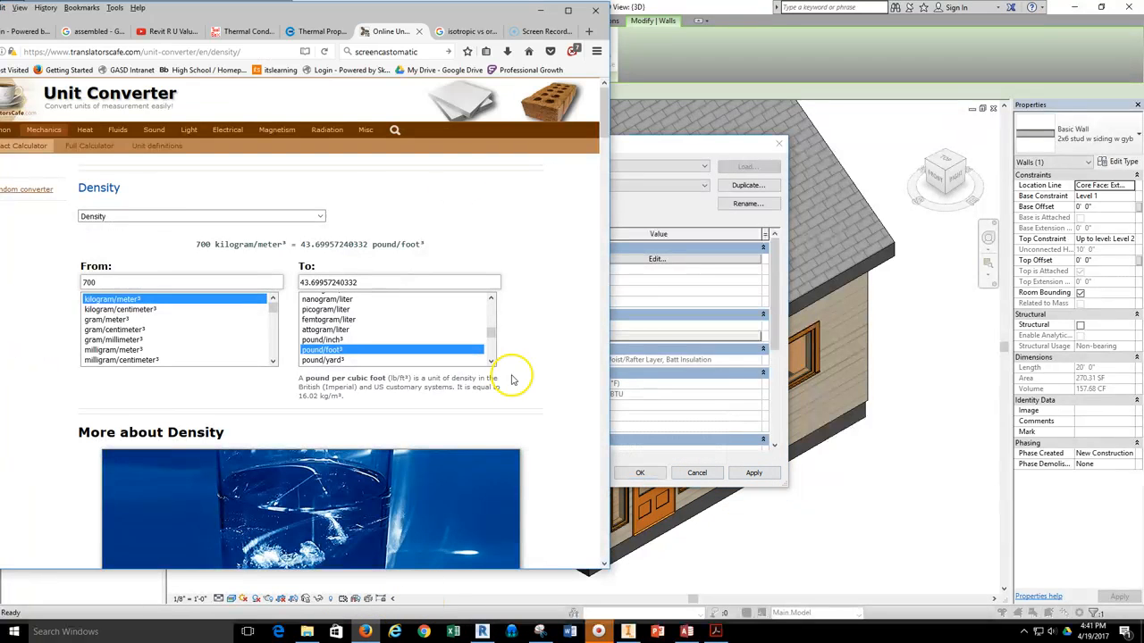
pyautogui.moveTo(331, 12); pyautogui.dragTo(346, 12)
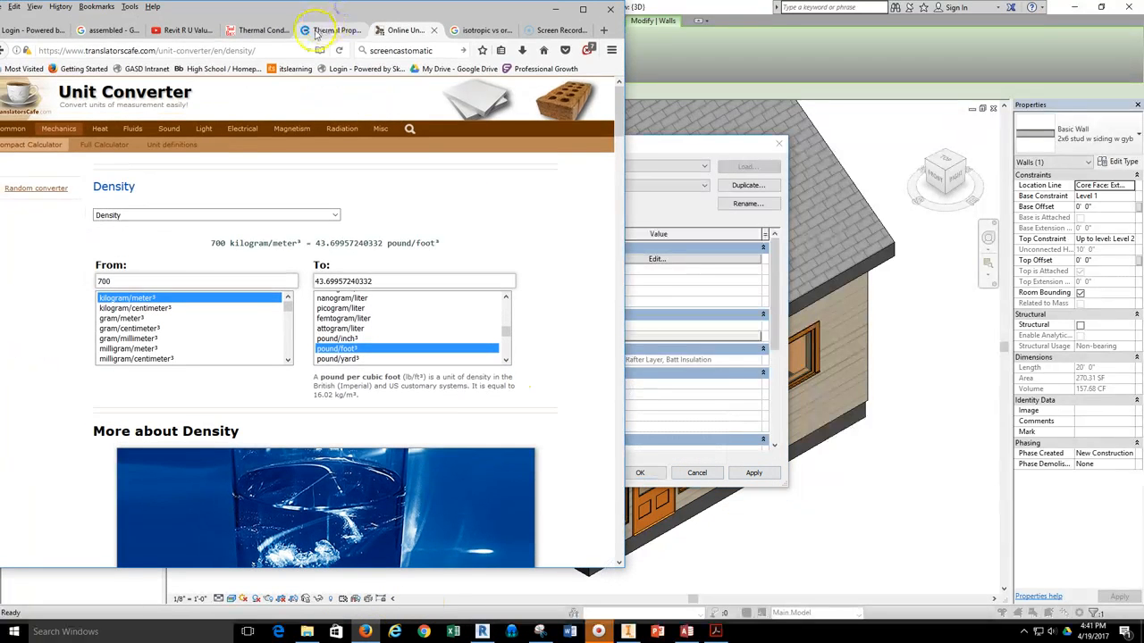
pyautogui.click(315, 31)
pyautogui.scroll(10, 294, 312)
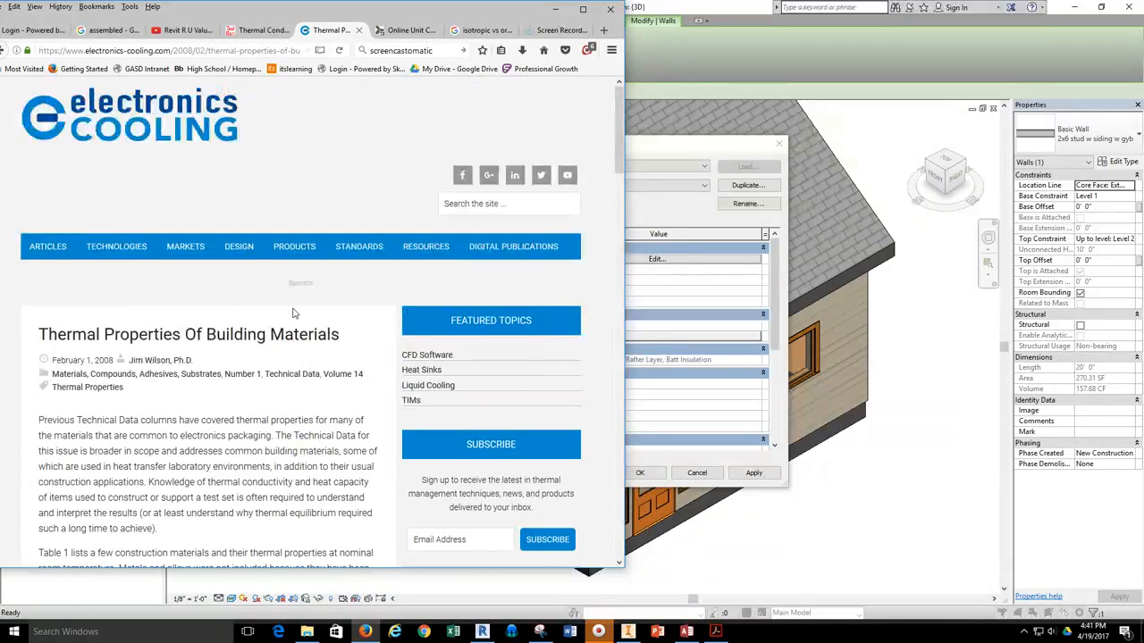
pyautogui.click(98, 52)
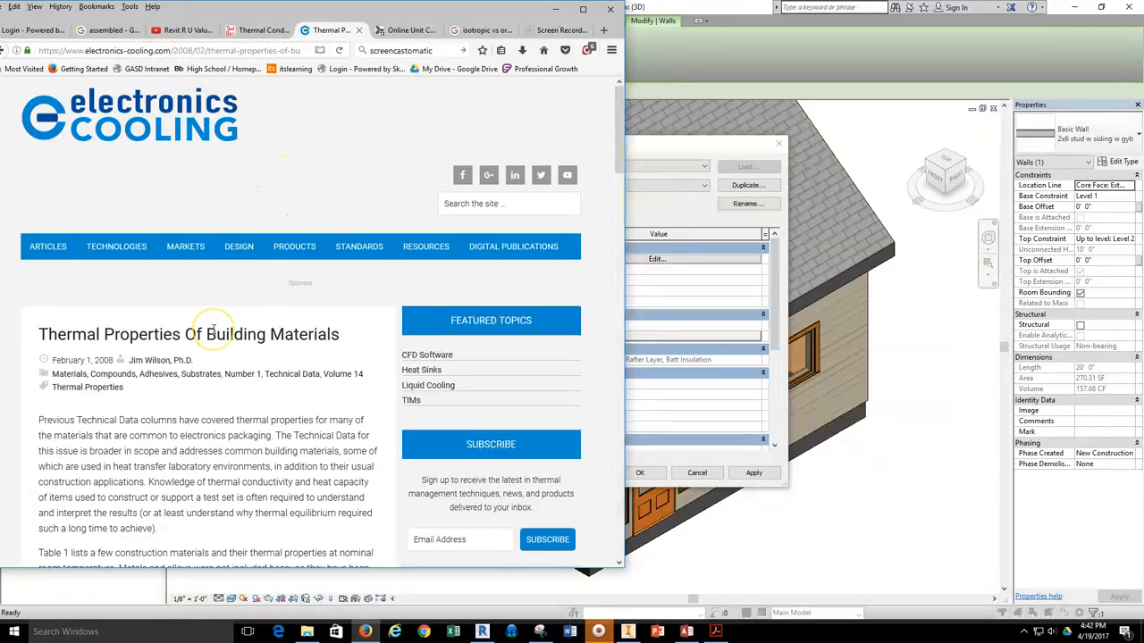
pyautogui.scroll(-6, 213, 330)
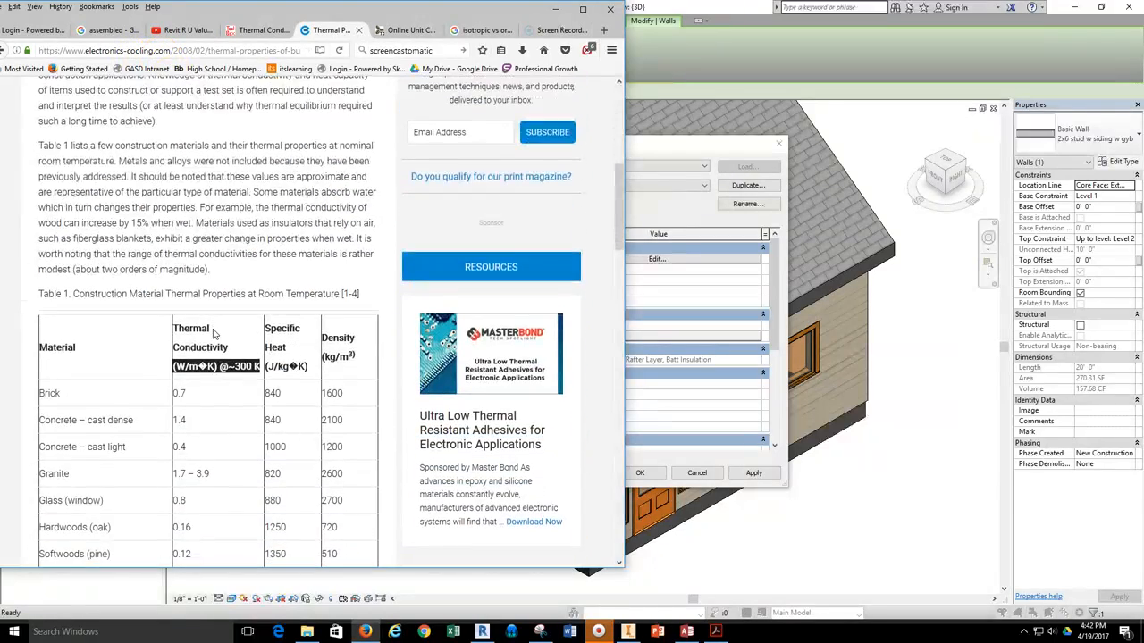
pyautogui.scroll(-3, 213, 330)
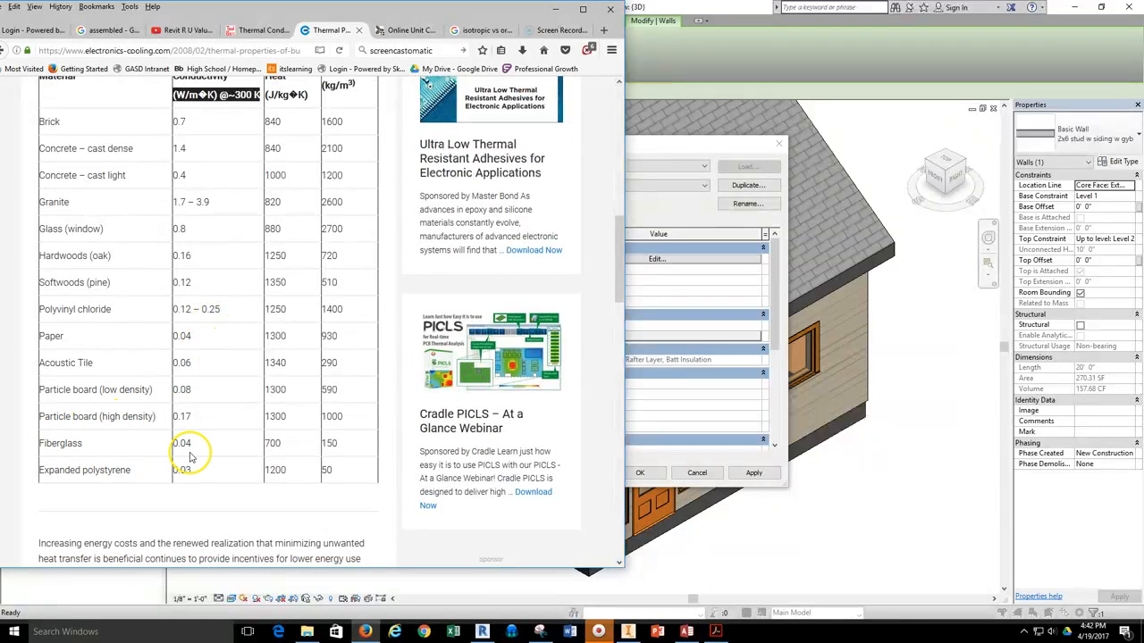
pyautogui.scroll(2, 214, 313)
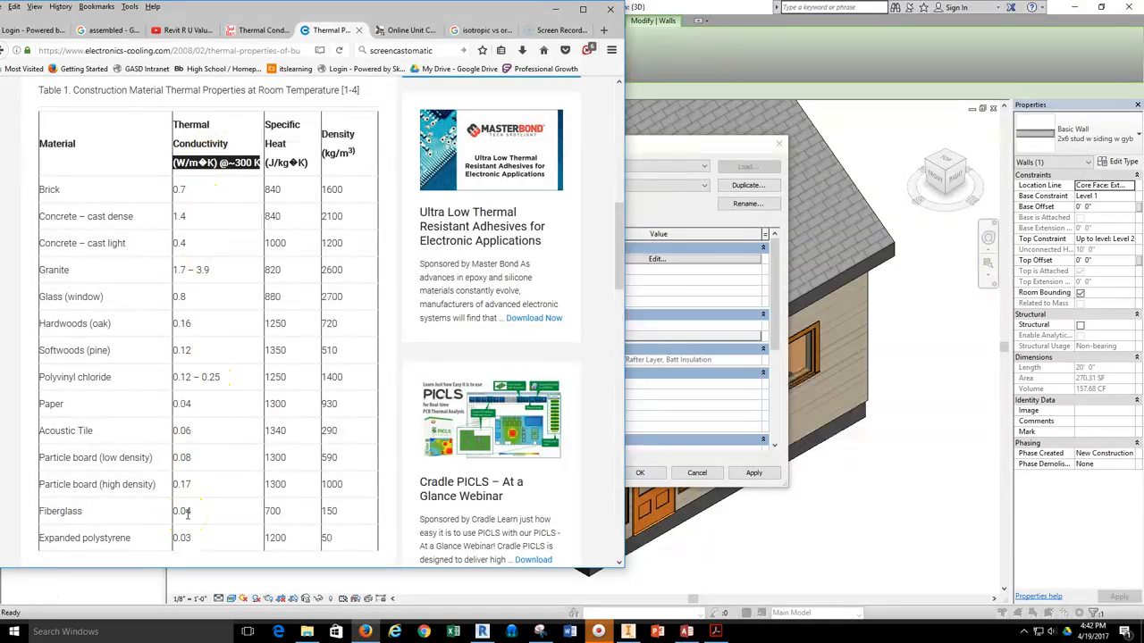
# Move the wall's type properties dialog clear of the browser window and view the online density unit converter in Firefox
pyautogui.moveTo(657, 150); pyautogui.dragTo(849, 160)
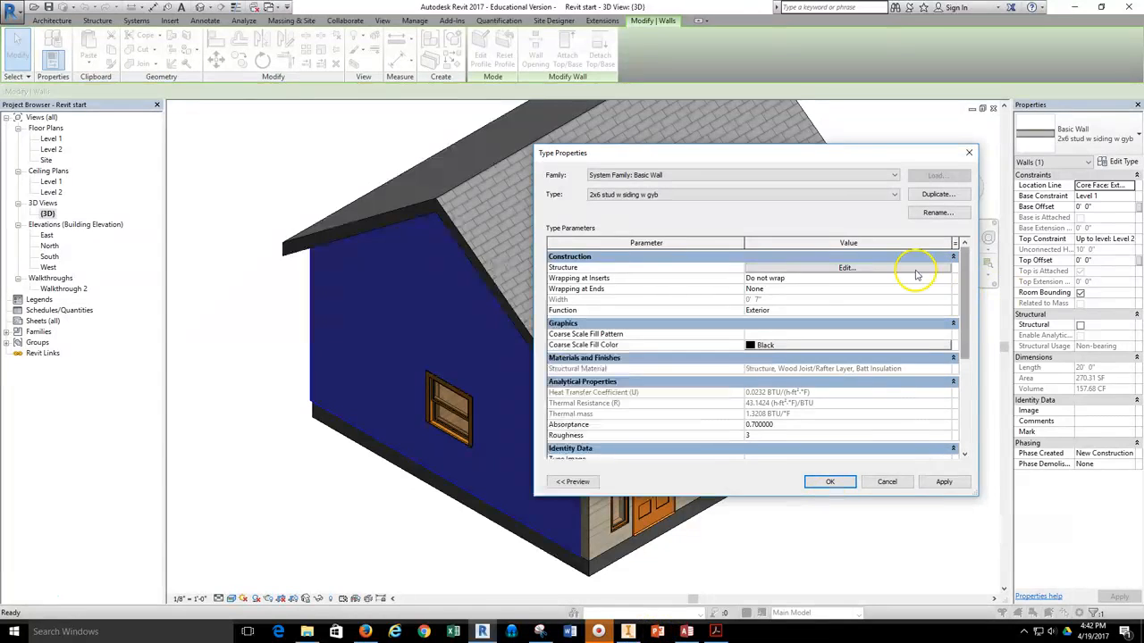
pyautogui.click(364, 632)
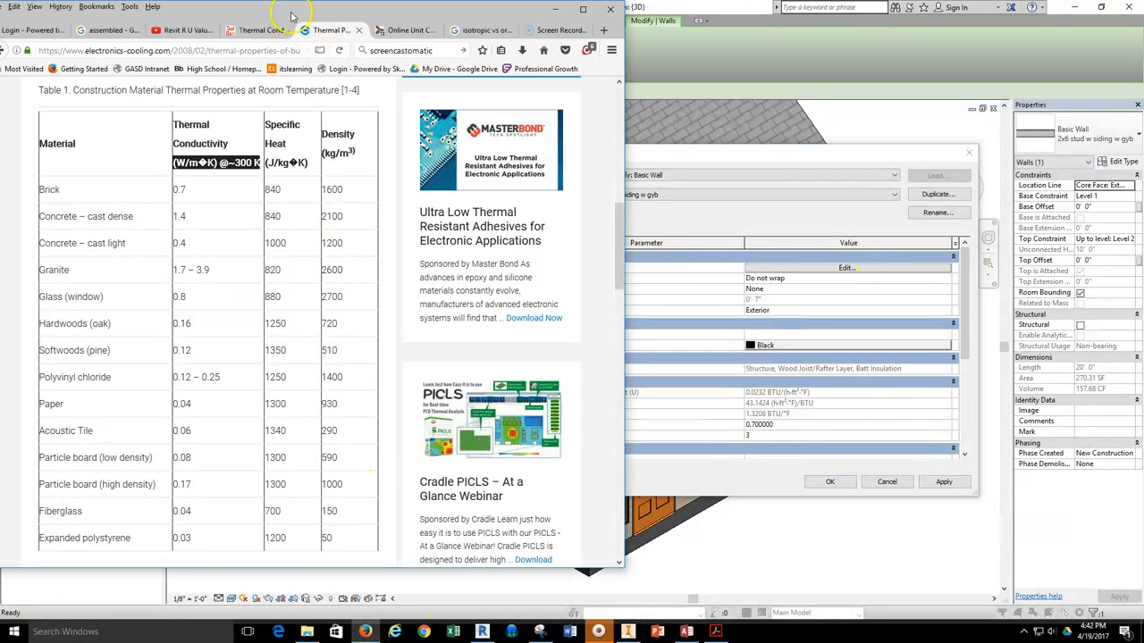
pyautogui.click(393, 30)
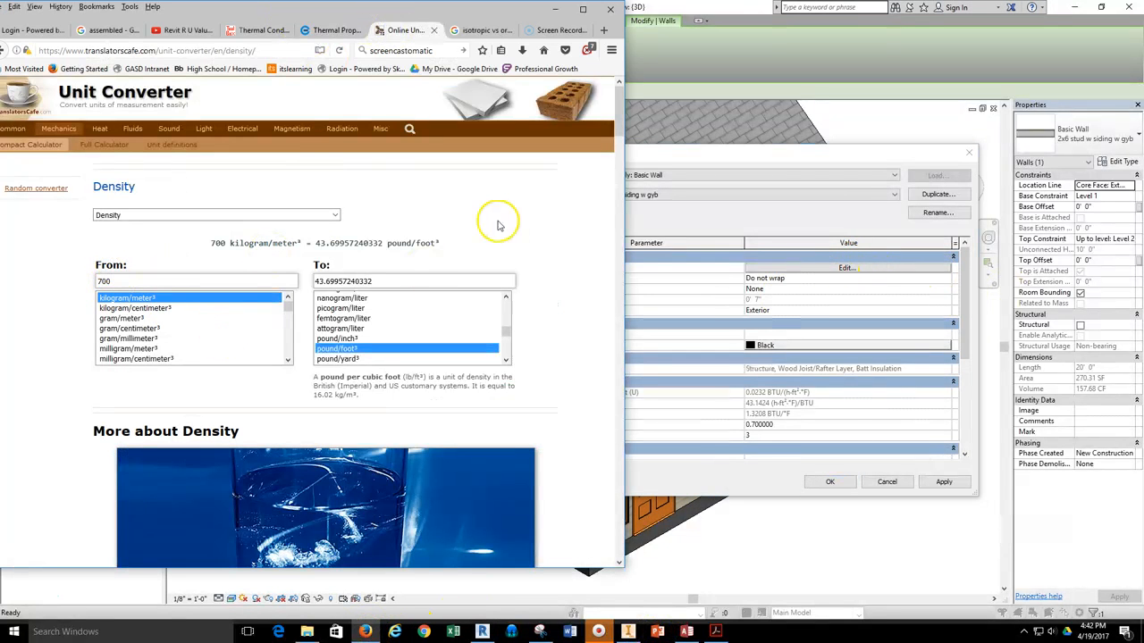
# Return to Revit, review the wall type's layers, and close its type settings without changes
pyautogui.click(719, 162)
pyautogui.click(846, 268)
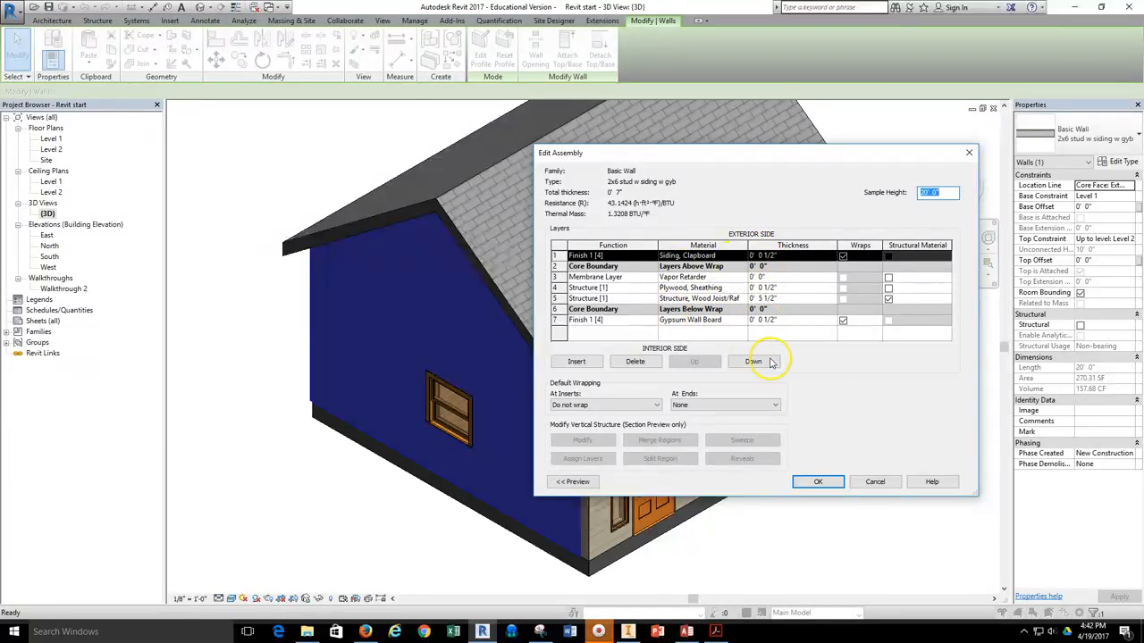
pyautogui.click(867, 482)
pyautogui.click(887, 483)
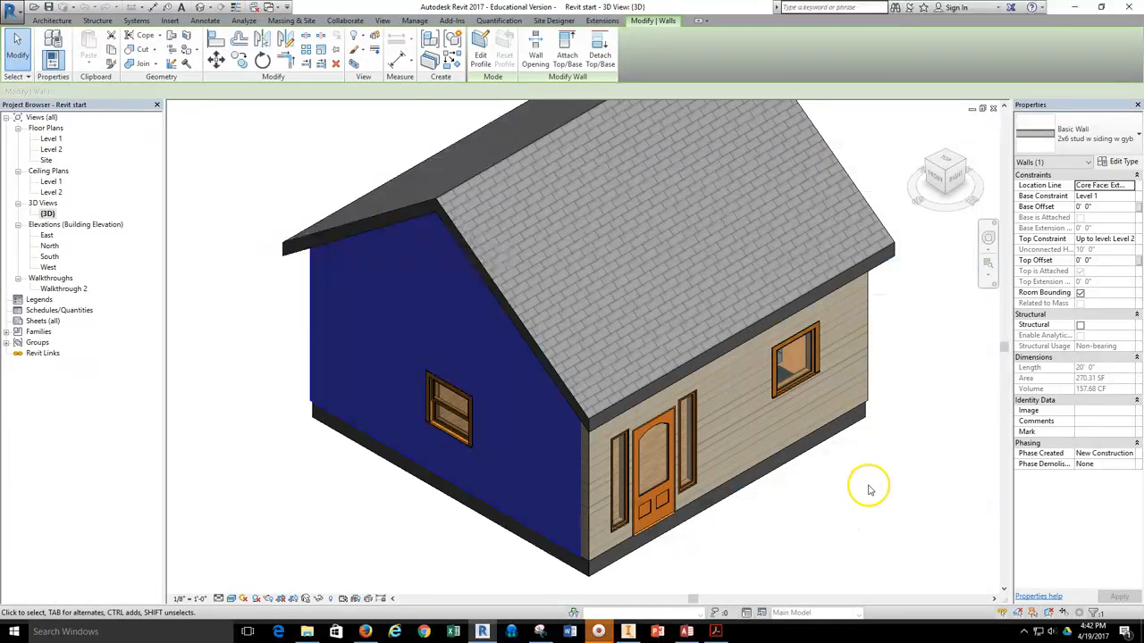
# Deselect the wall, open the Level 1 floor plan and start the Wall tool
pyautogui.press('Escape')
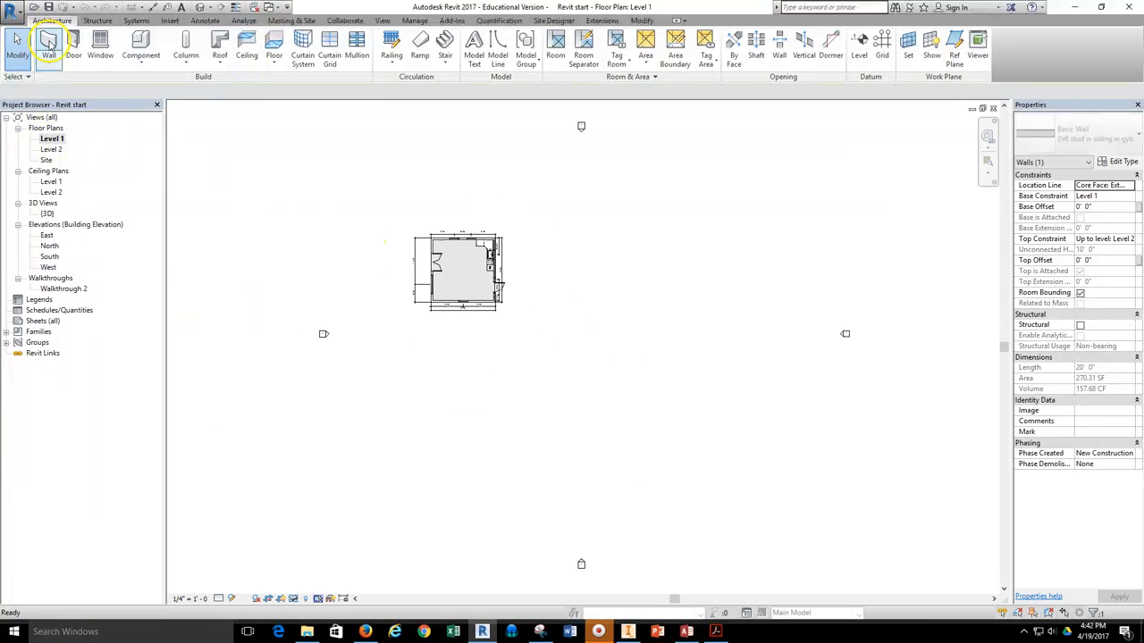
pyautogui.click(40, 45)
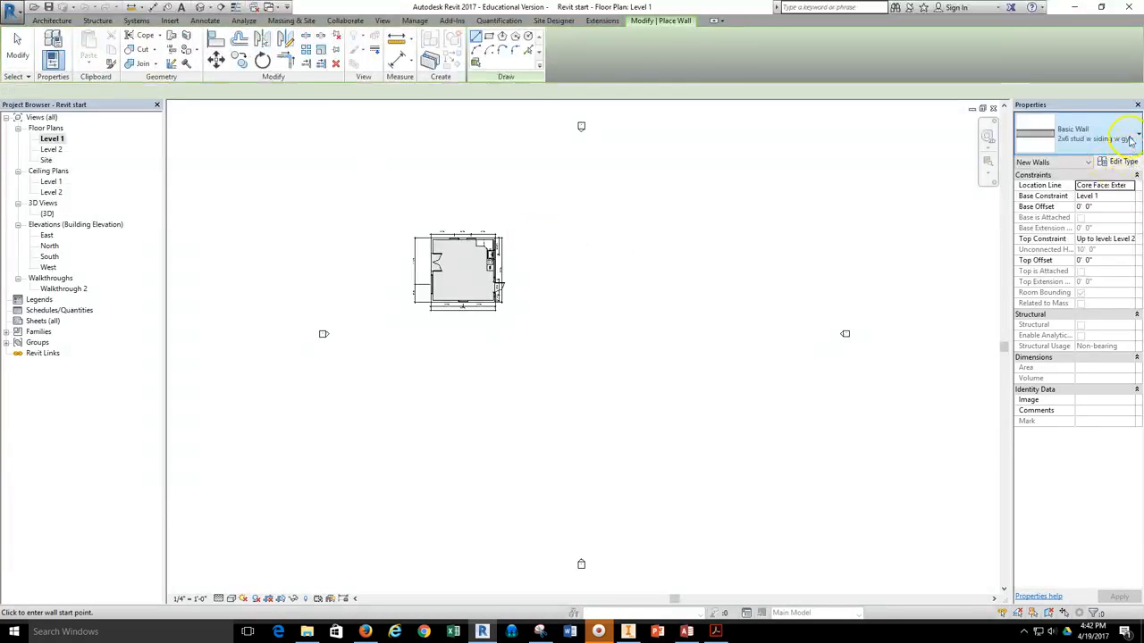
pyautogui.click(1122, 163)
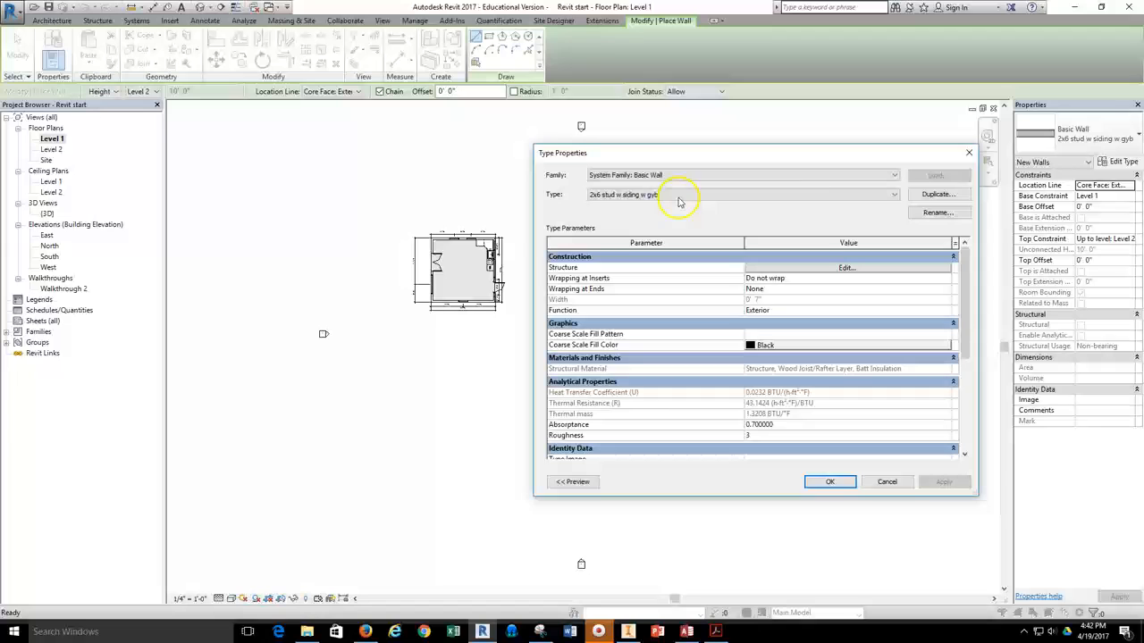
pyautogui.click(937, 194)
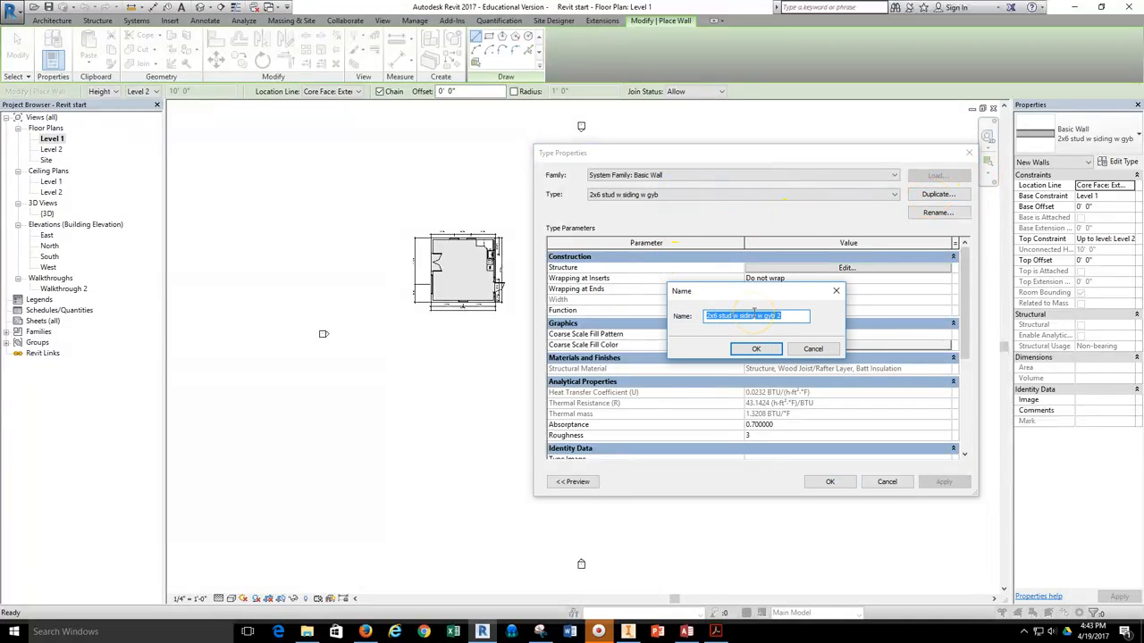
pyautogui.click(810, 349)
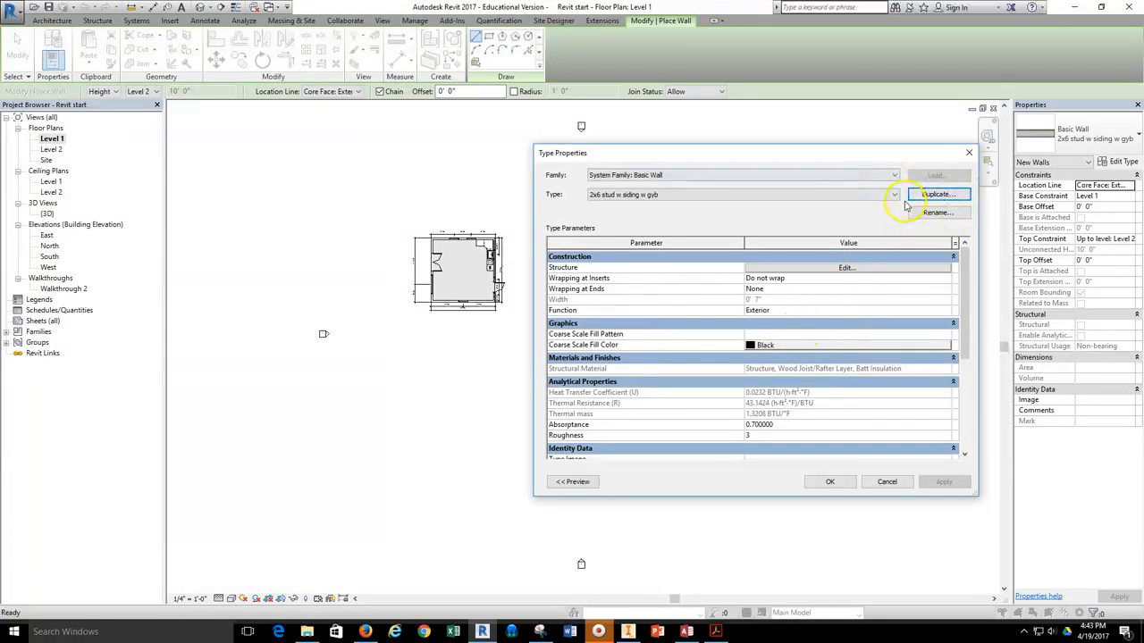
pyautogui.click(968, 153)
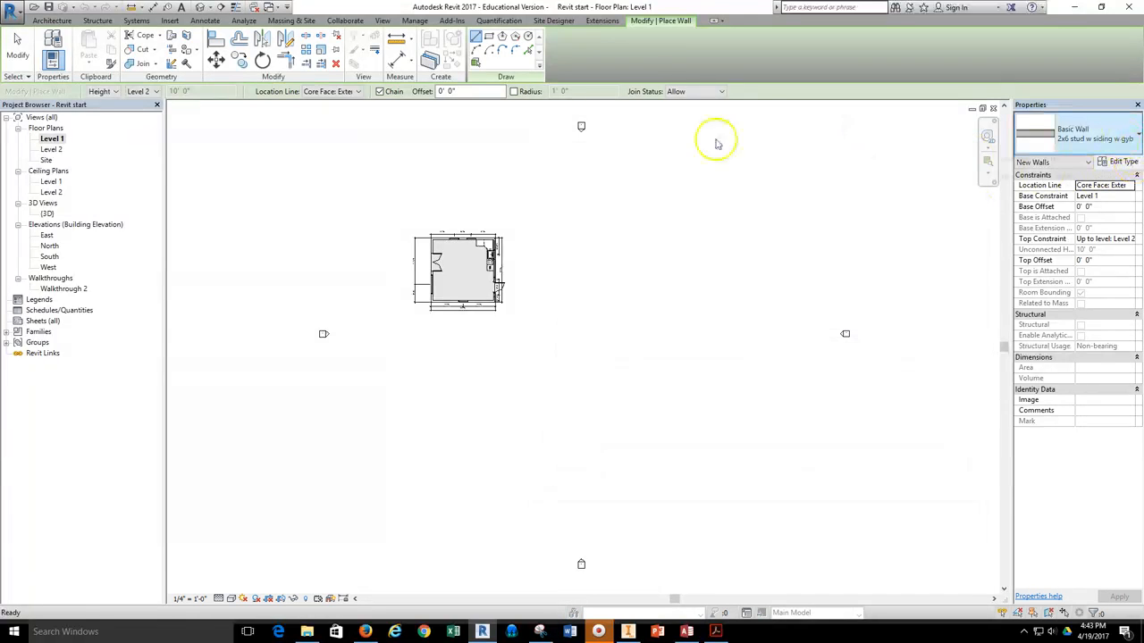
# Choose the Generic - 6" basic wall as the type for new walls
pyautogui.click(1092, 147)
pyautogui.scroll(-1, 1028, 411)
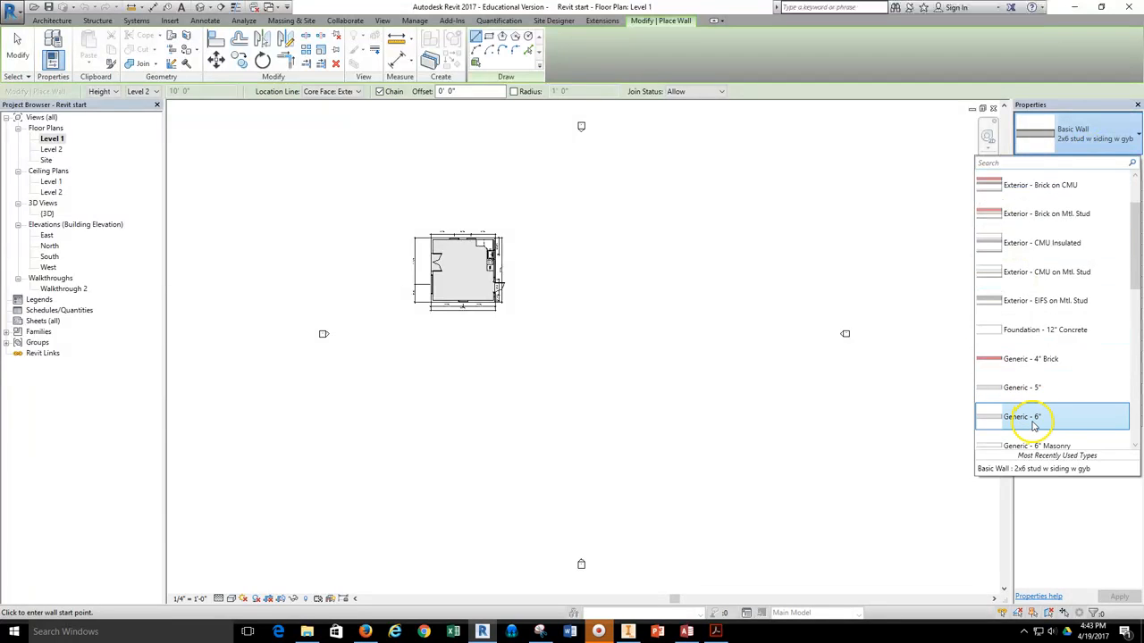
pyautogui.click(1034, 425)
pyautogui.scroll(2, 646, 243)
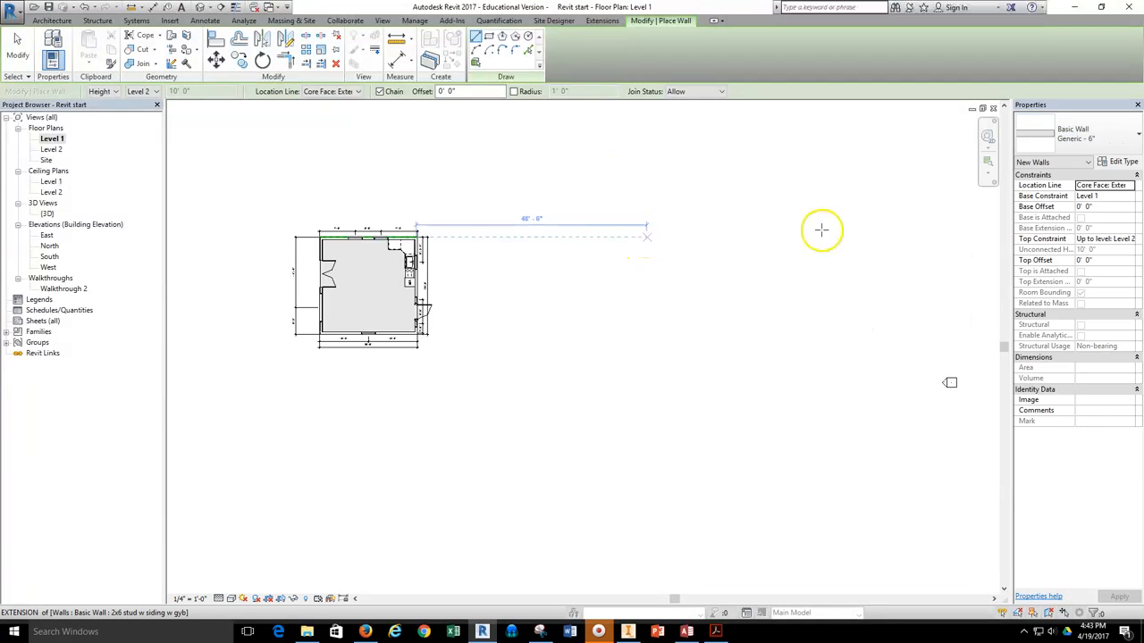
# Duplicate the Generic - 6" wall type under the name R VALUE TEST
pyautogui.click(1121, 164)
pyautogui.click(938, 194)
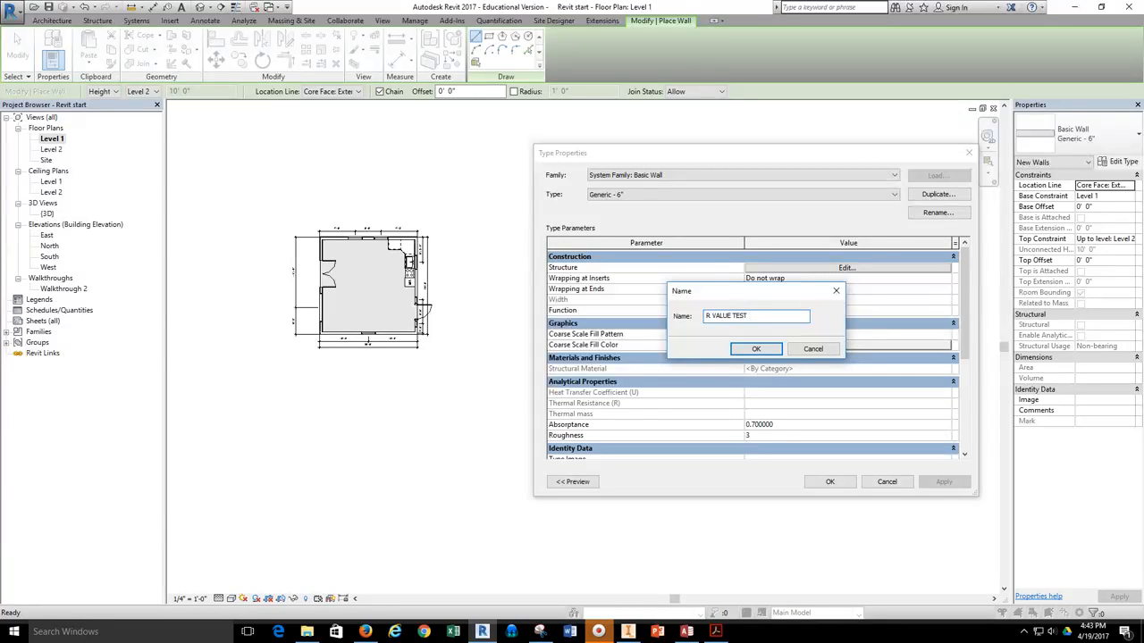
pyautogui.click(756, 349)
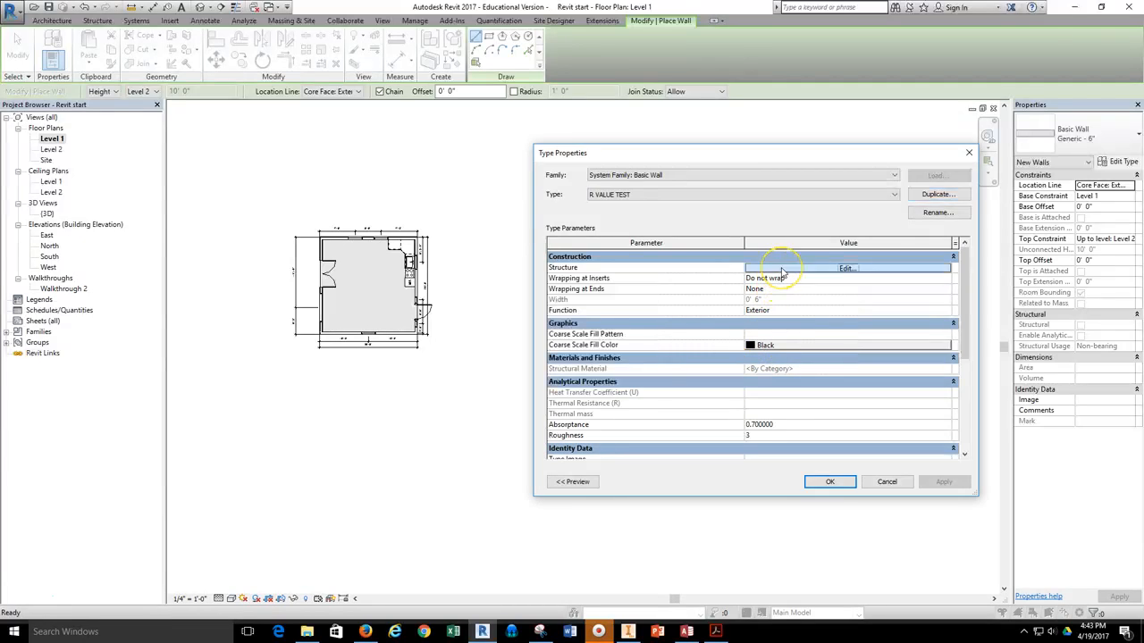
# Open the R VALUE TEST wall's layer structure and set the Structure [1] layer's thickness to 5 1/2"
pyautogui.click(782, 270)
pyautogui.click(774, 268)
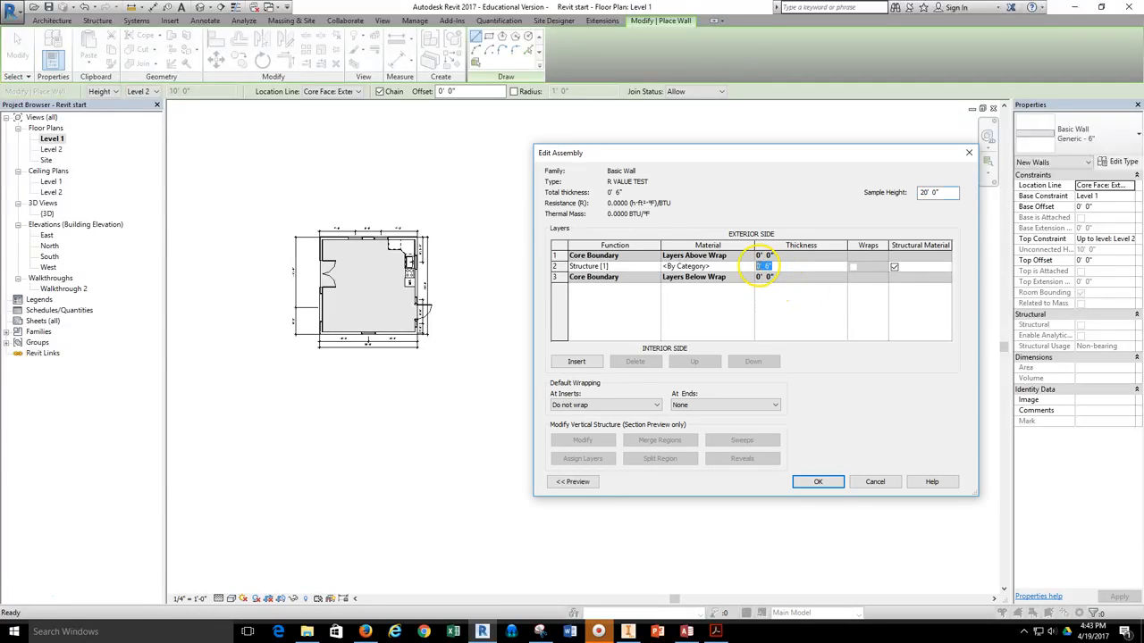
pyautogui.click(751, 267)
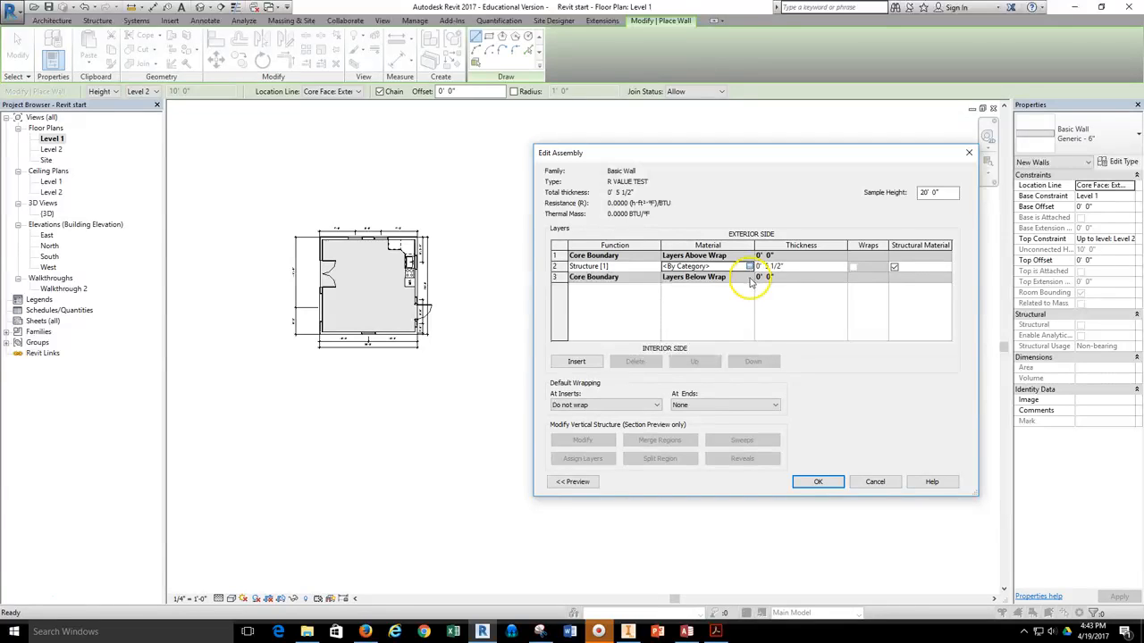
# Open the structure layer's material selection and examine the thermal properties of Structure, Wood Joist/Rafter Layer, Batt Insulation
pyautogui.click(749, 267)
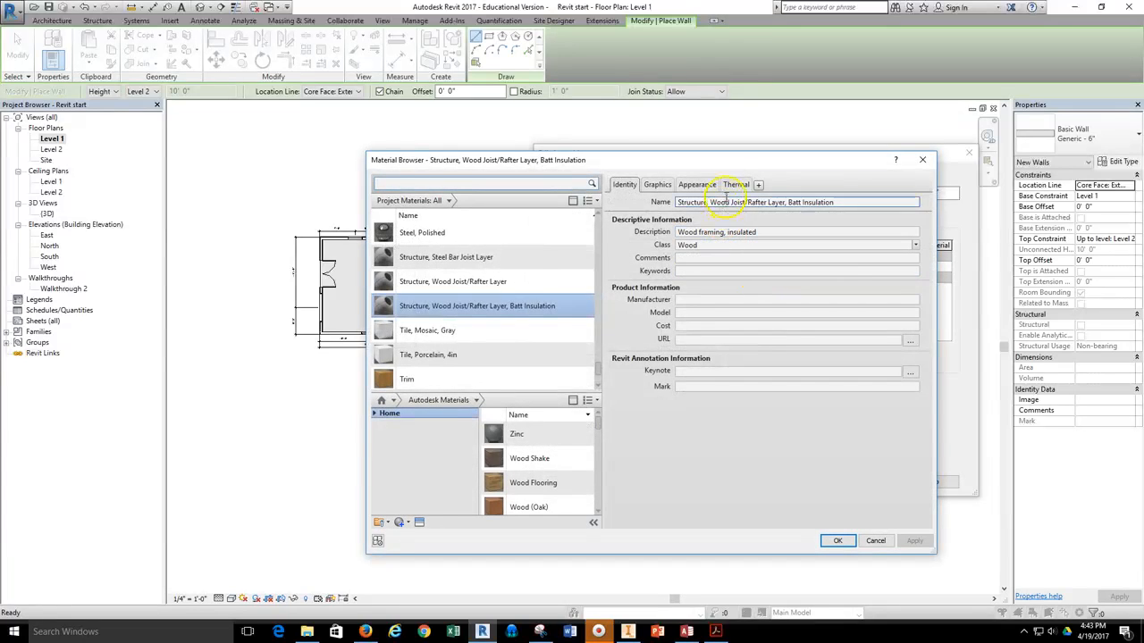
pyautogui.click(737, 184)
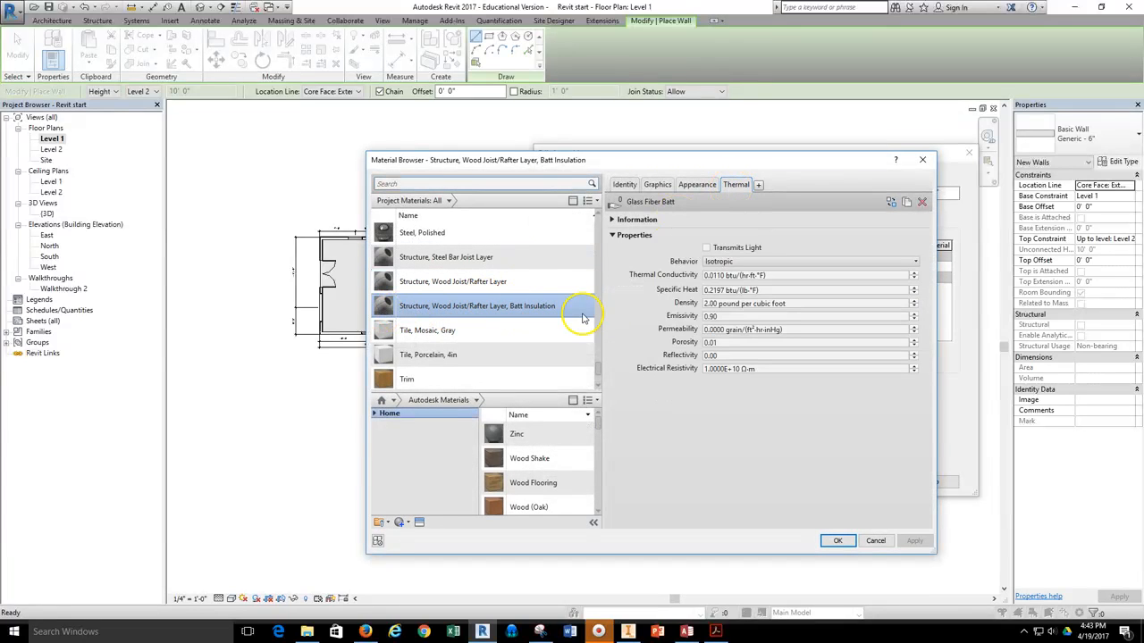
pyautogui.click(777, 277)
pyautogui.click(721, 262)
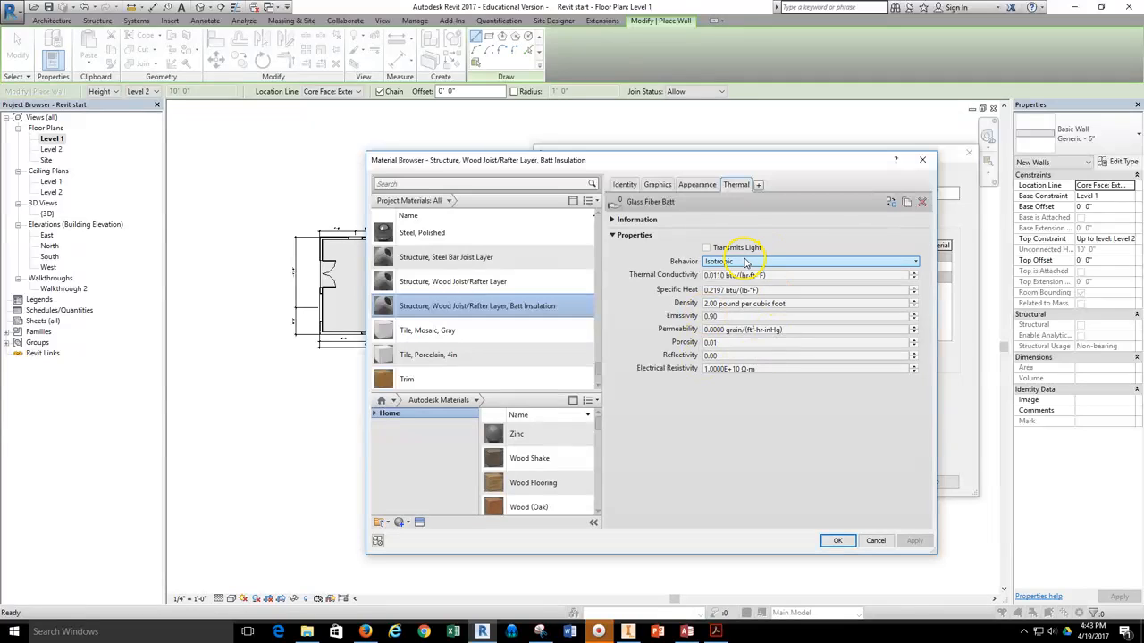
pyautogui.click(545, 304)
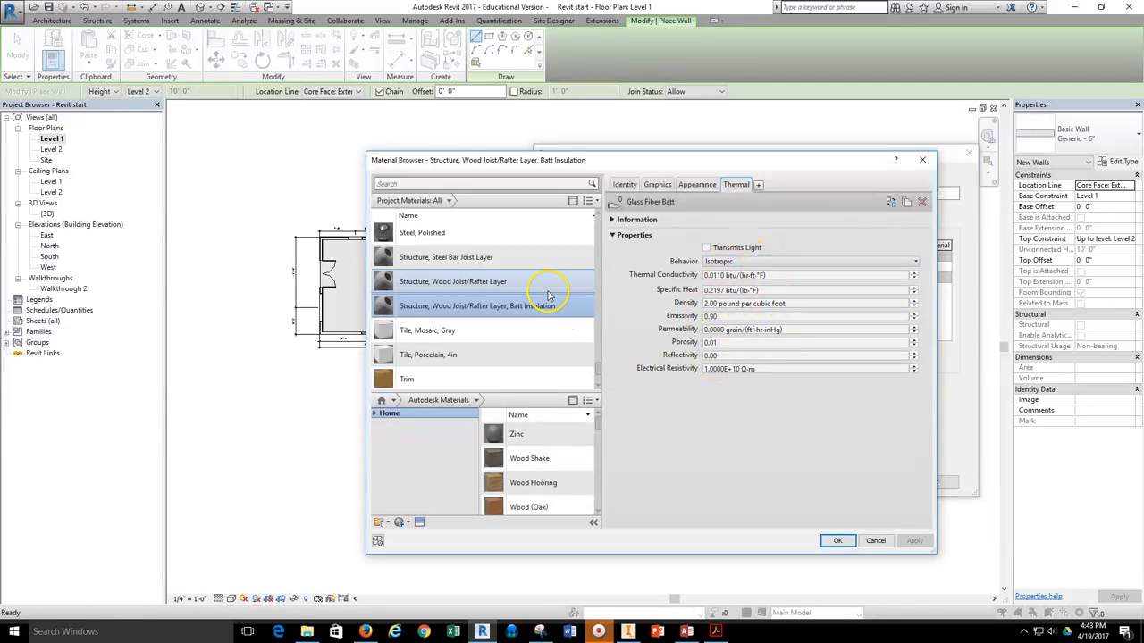
# Duplicate the batt insulation material and name the copy Structure, Wood Joist/Rafter Layer, Batt Insulation R VALUE TEST
pyautogui.rightClick(542, 307)
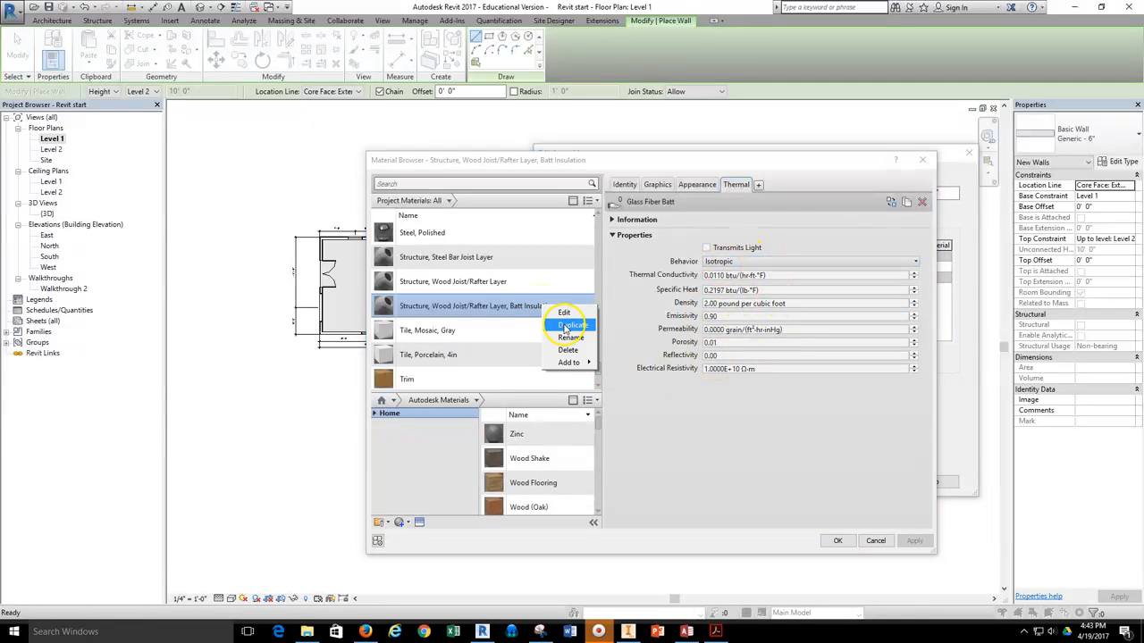
pyautogui.click(572, 325)
pyautogui.press('End')
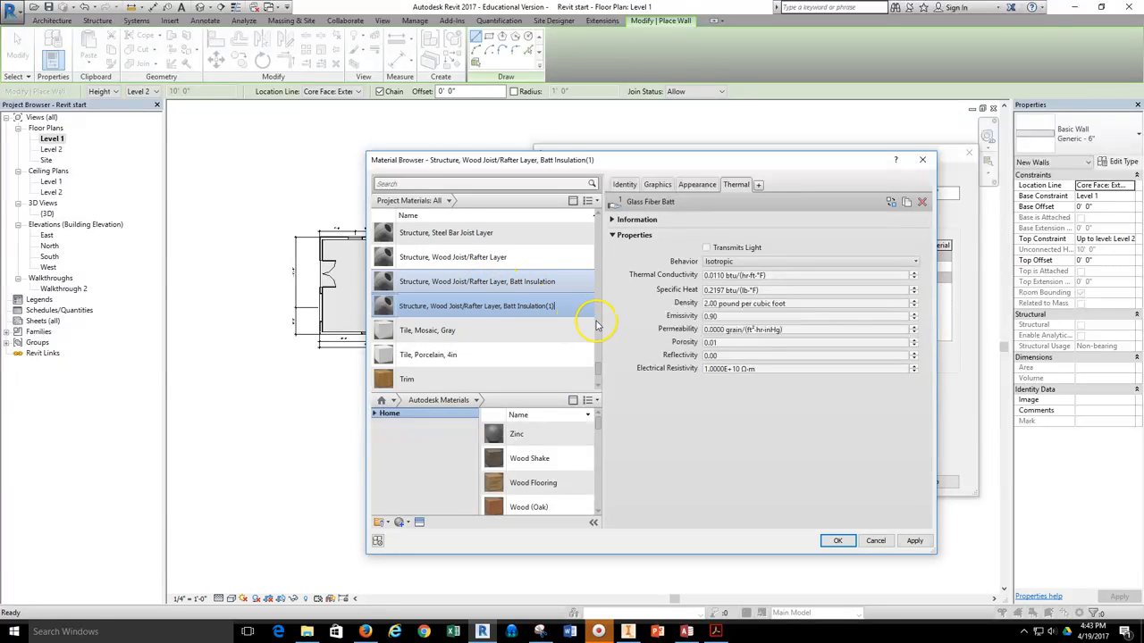
pyautogui.click(496, 309)
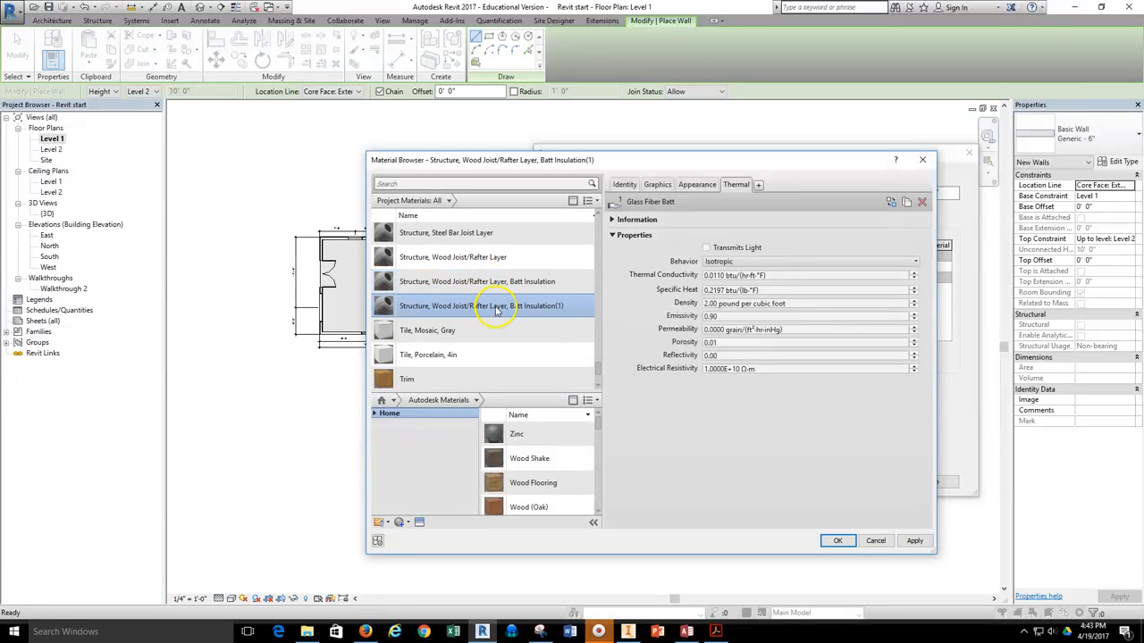
pyautogui.rightClick(567, 310)
pyautogui.click(590, 350)
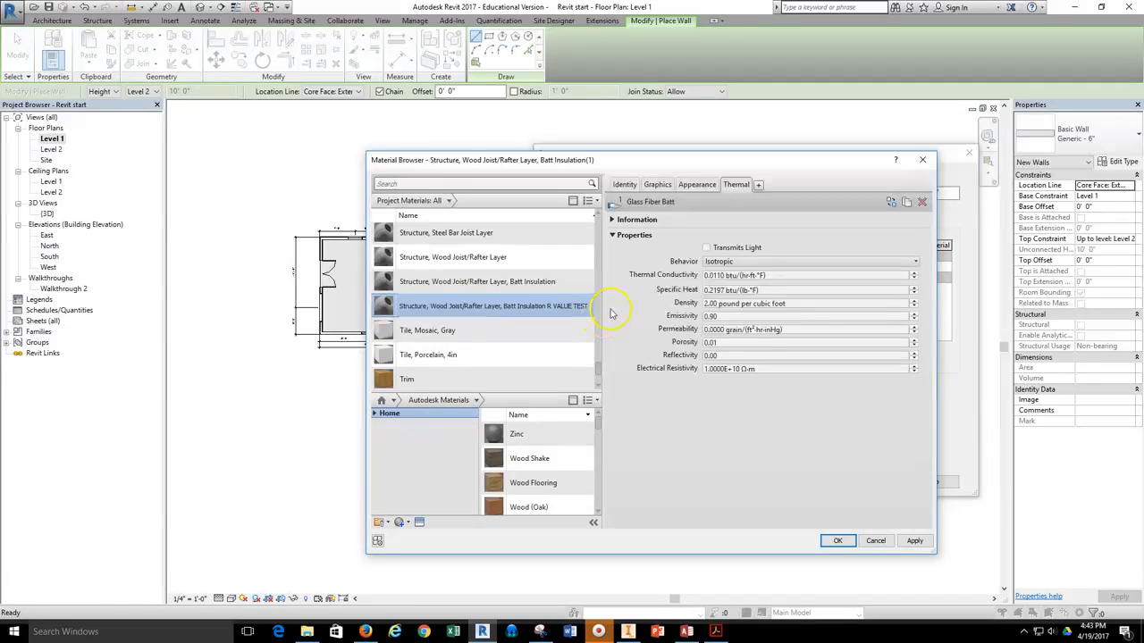
pyautogui.click(734, 189)
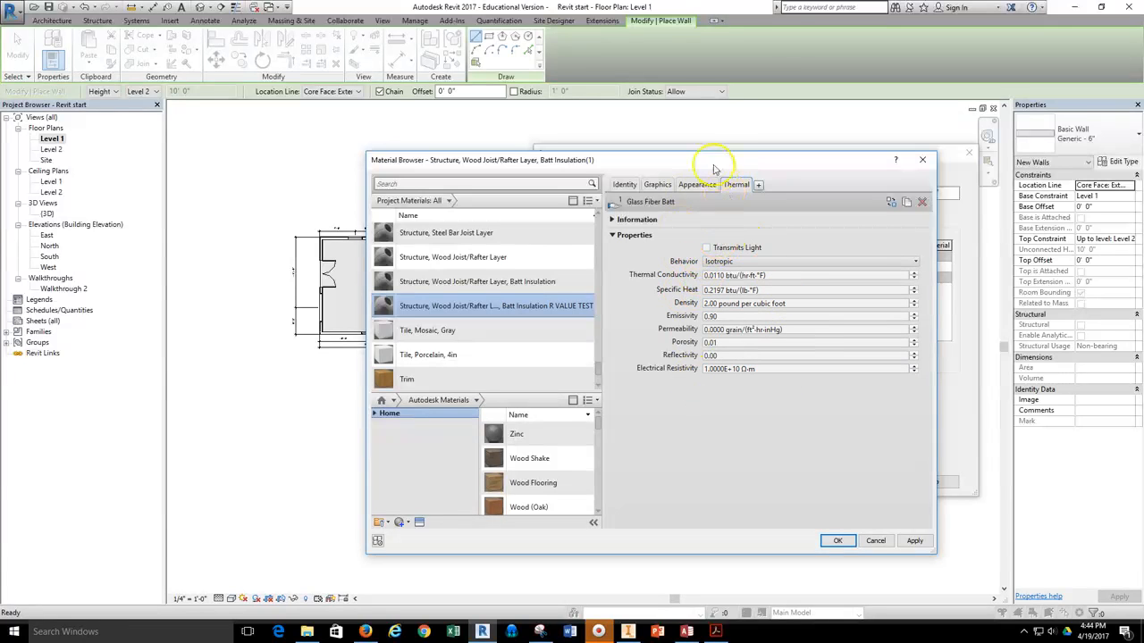
# Move the material dialog aside, switch to Firefox and consult the construction material thermal properties table for the thermal conductivity units
pyautogui.moveTo(706, 164); pyautogui.dragTo(790, 157)
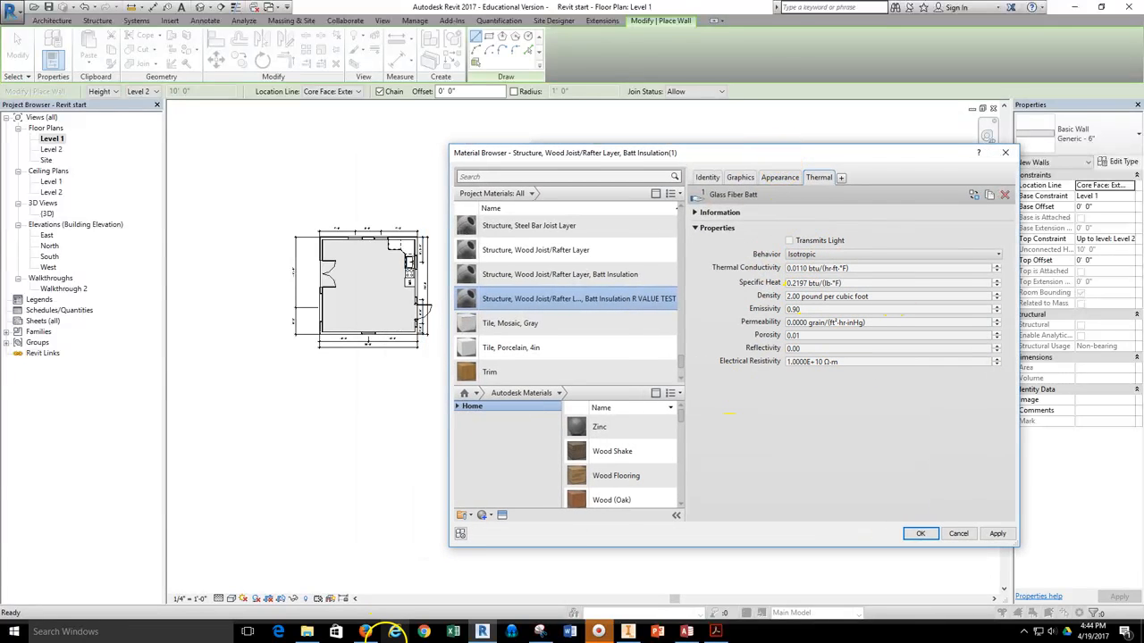
pyautogui.click(375, 632)
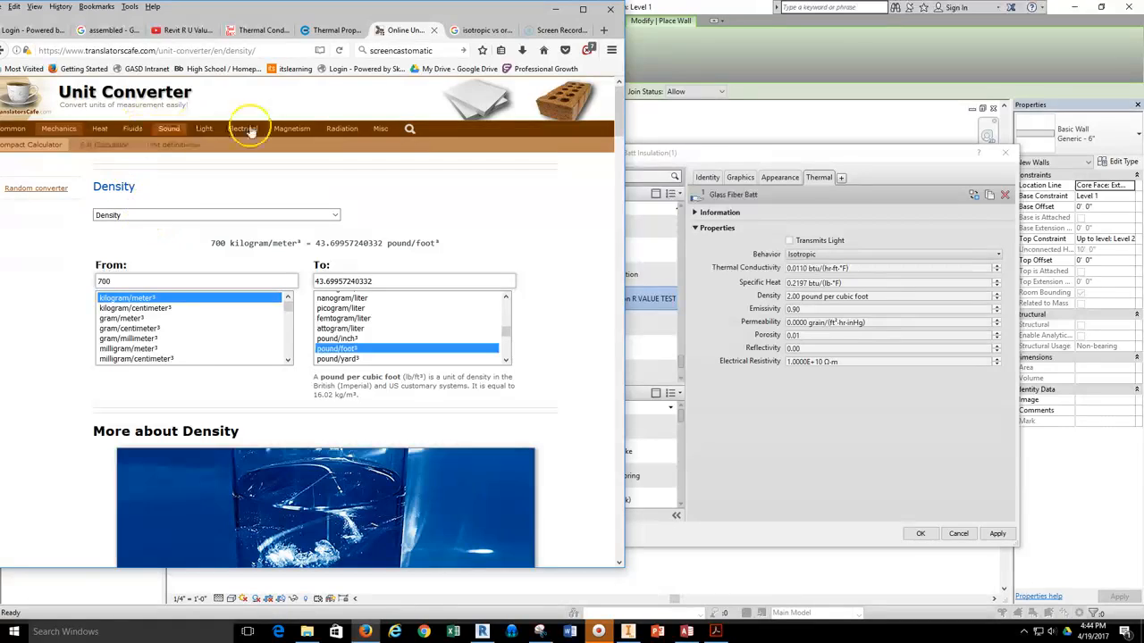
pyautogui.click(312, 34)
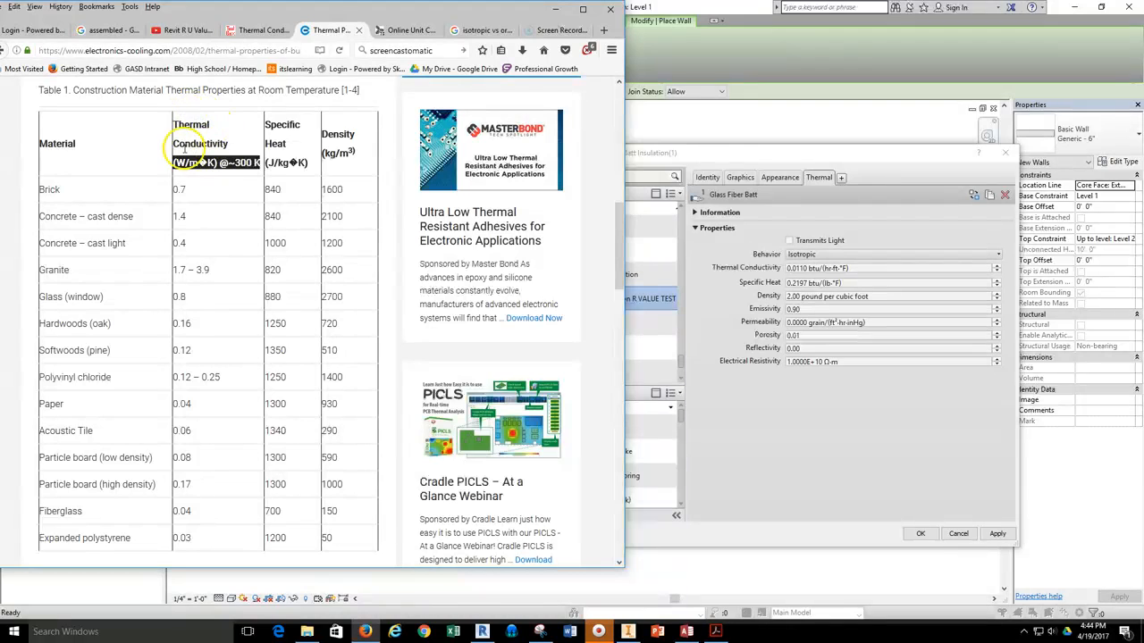
# Set the online unit converter to Thermal Conductivity
pyautogui.click(398, 30)
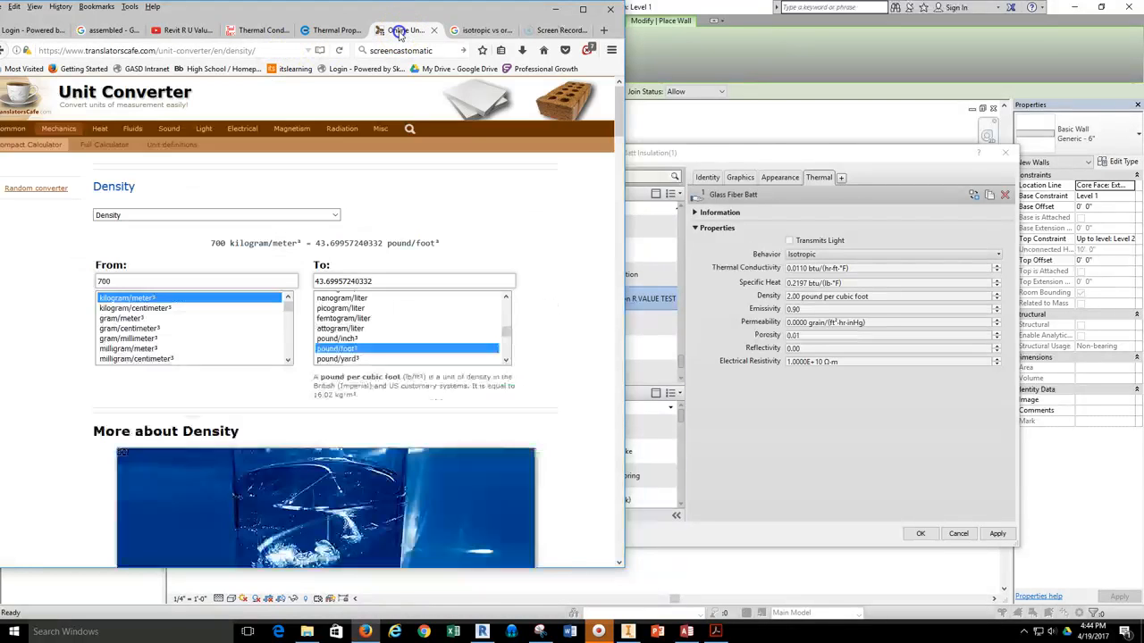
pyautogui.click(161, 214)
pyautogui.scroll(-6, 146, 390)
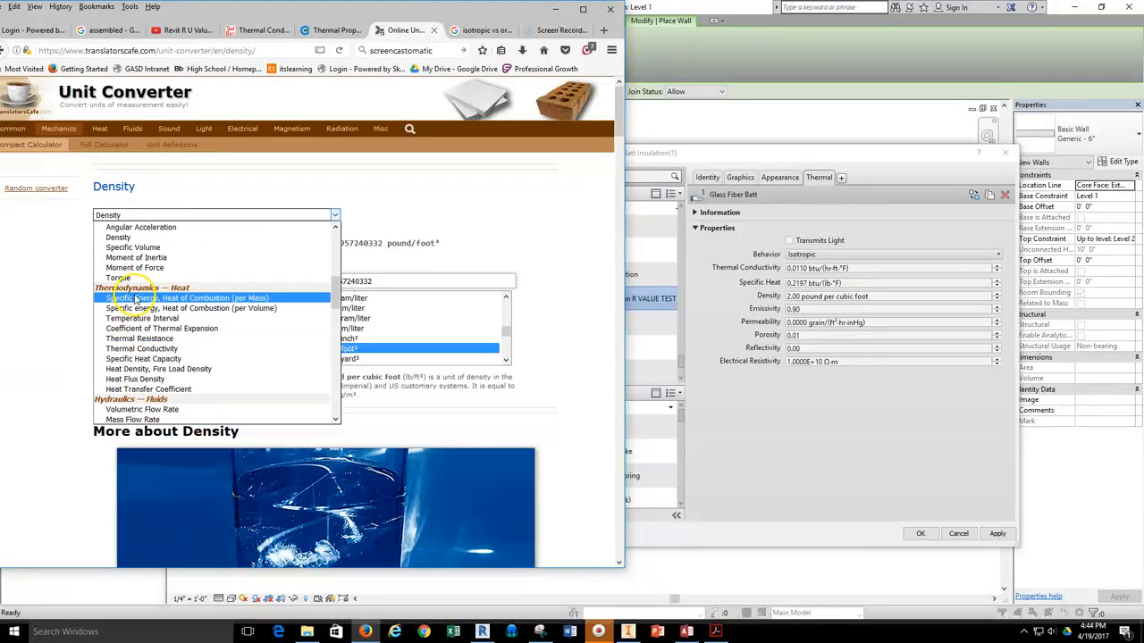
pyautogui.click(146, 349)
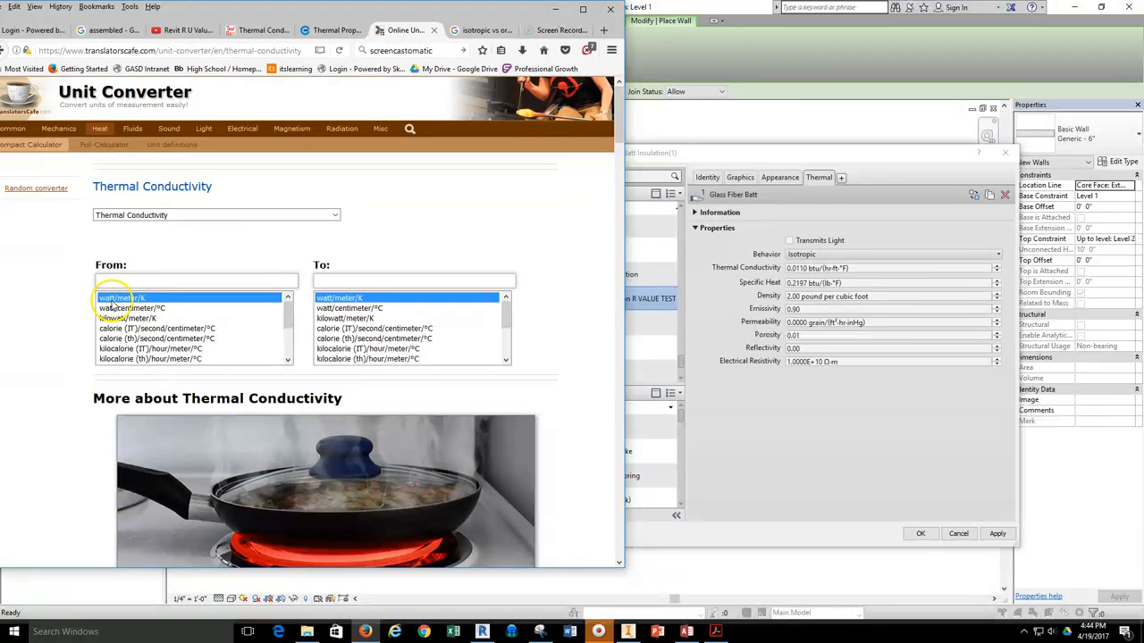
# Look up fiberglass's thermal conductivity in the table and convert .04 watt/meter/K to Btu (IT) foot/hour/foot²/°F
pyautogui.click(334, 30)
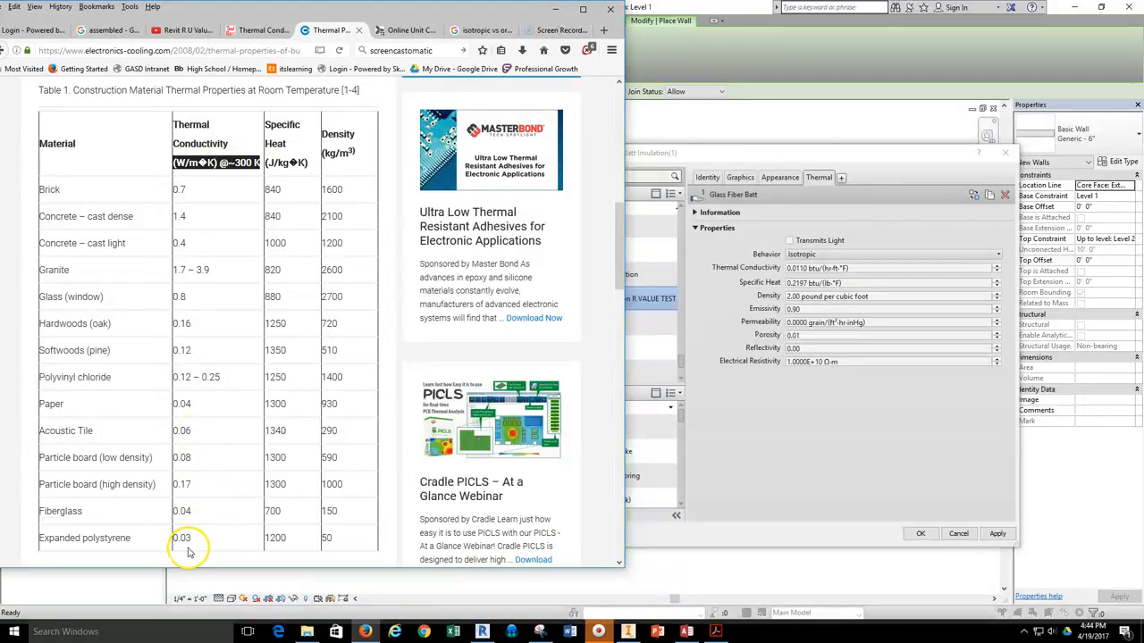
pyautogui.click(404, 30)
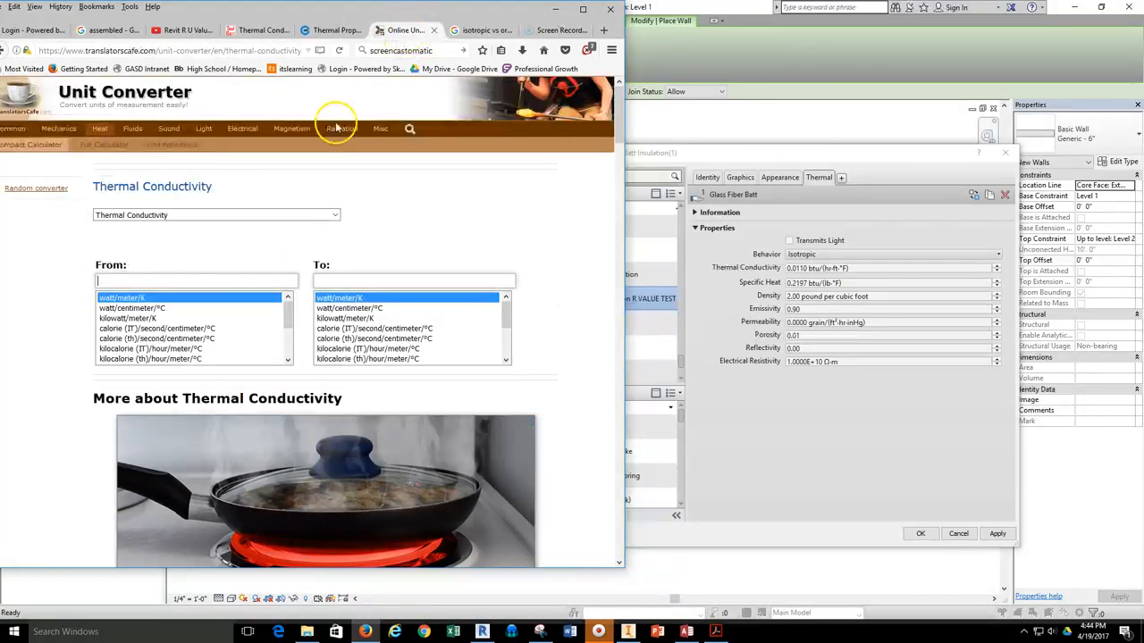
pyautogui.click(194, 280)
pyautogui.write('.04')
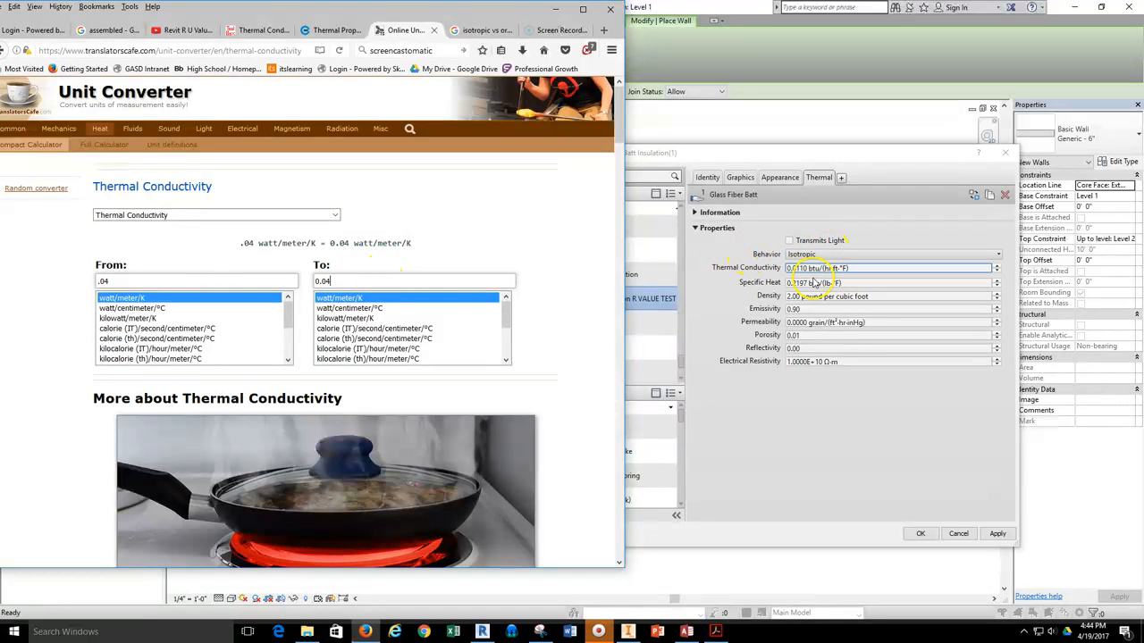
pyautogui.moveTo(506, 309); pyautogui.dragTo(506, 341)
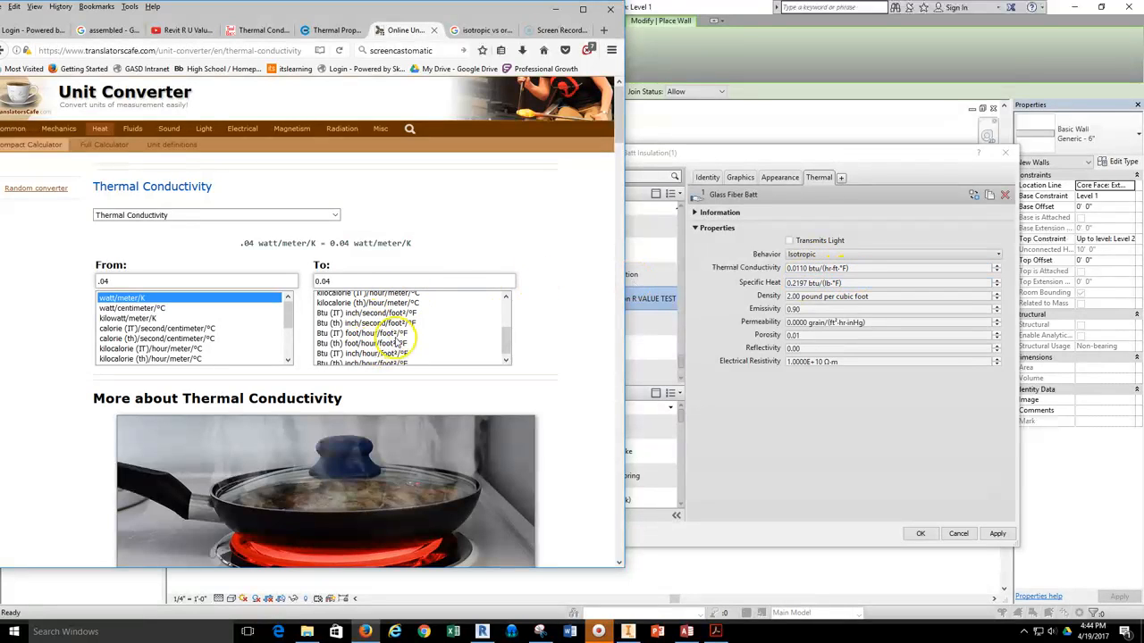
pyautogui.click(339, 334)
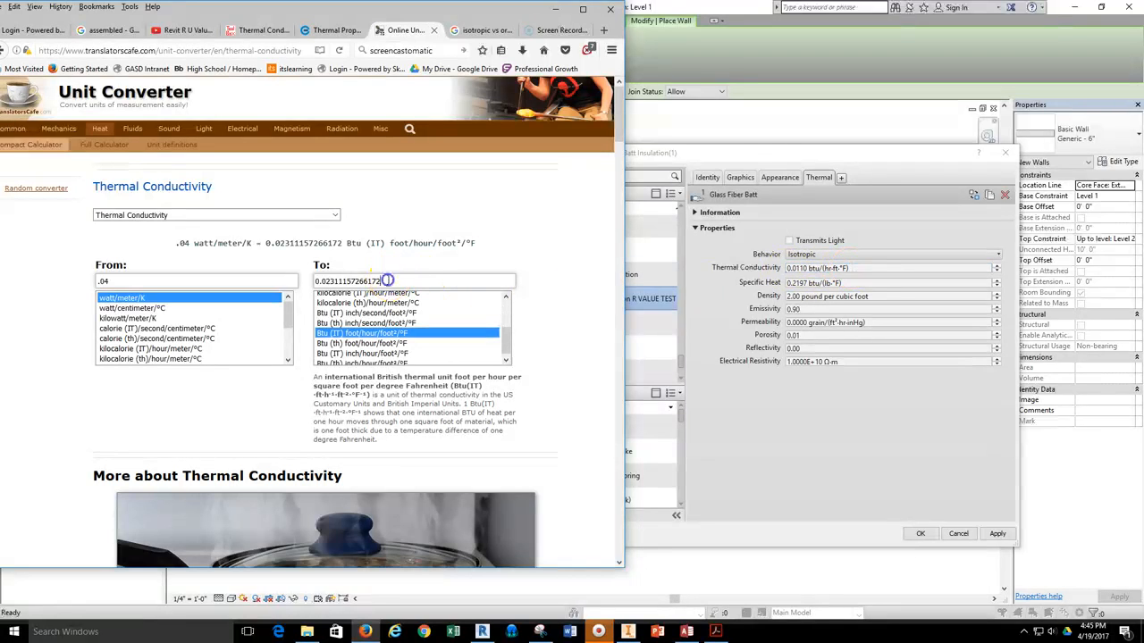
# Copy the converted value, return to Revit and set the duplicated material's thermal conductivity to 0.0231 btu/(hr·ft·°F)
pyautogui.moveTo(395, 281); pyautogui.dragTo(290, 280)
pyautogui.hotkey('ctrl', 'c')
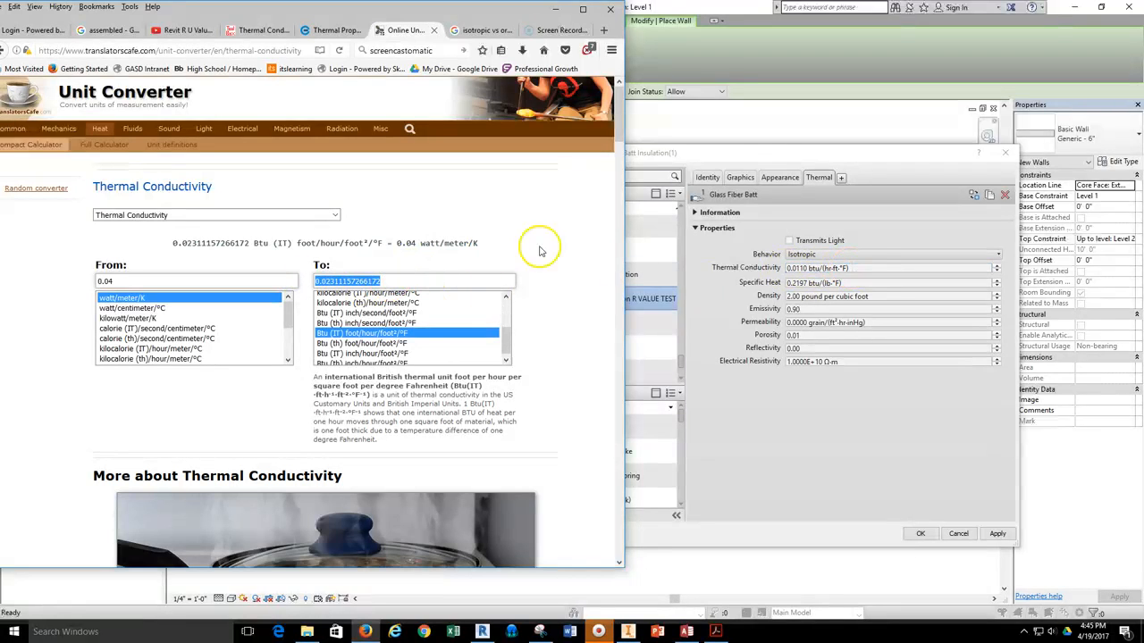
pyautogui.click(867, 234)
pyautogui.tripleClick(868, 267)
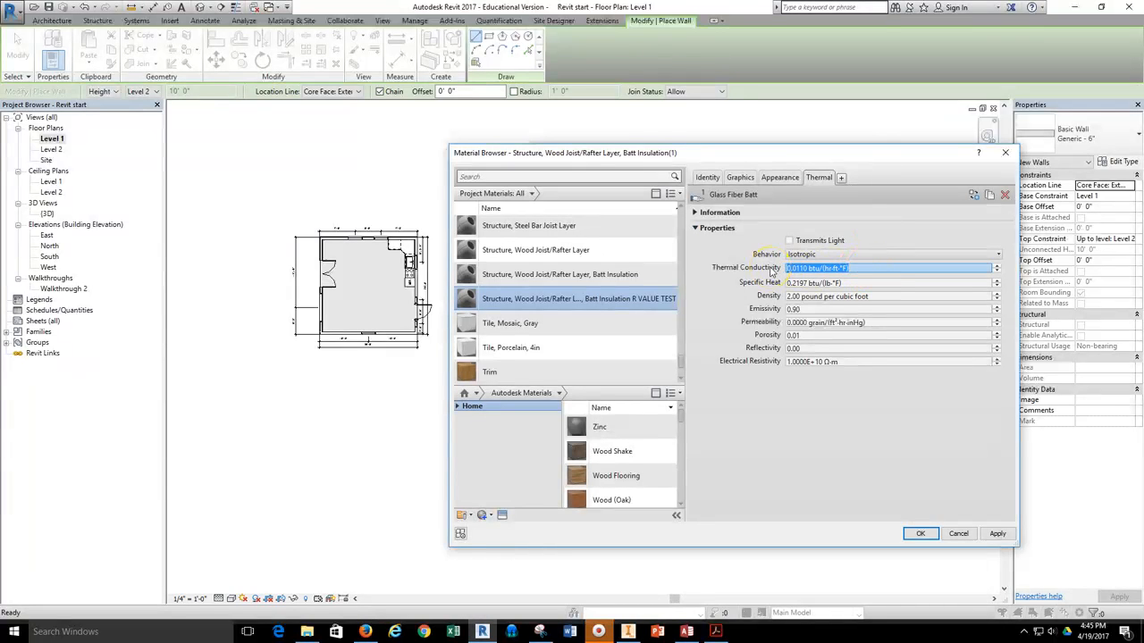
pyautogui.click(889, 428)
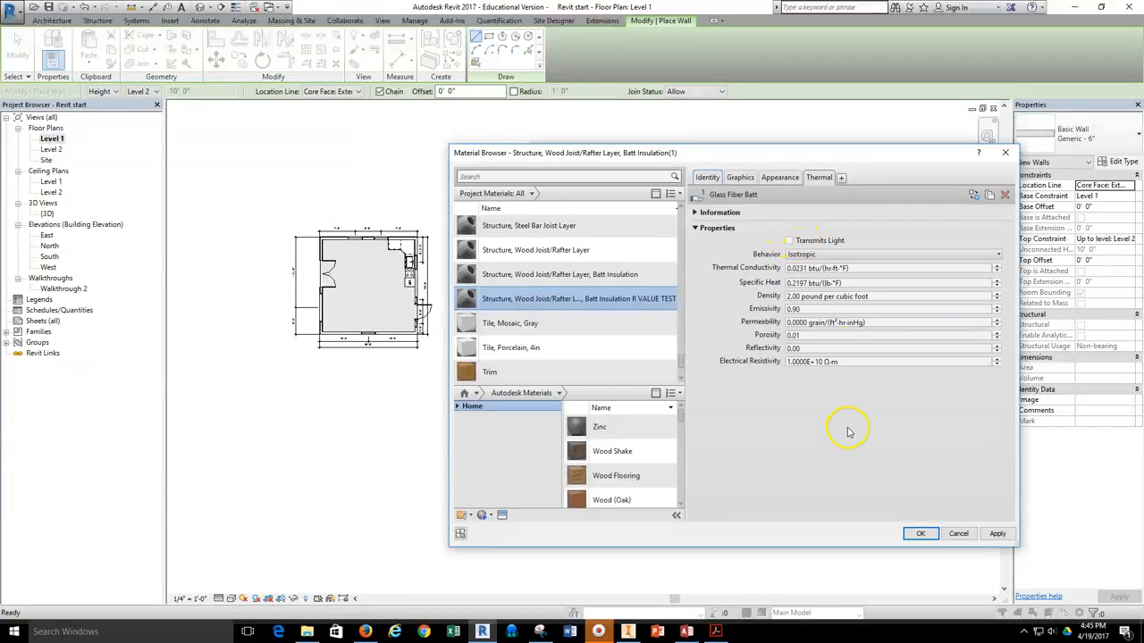
# Switch back to Firefox and look up fiberglass's specific heat in the thermal properties table
pyautogui.click(365, 631)
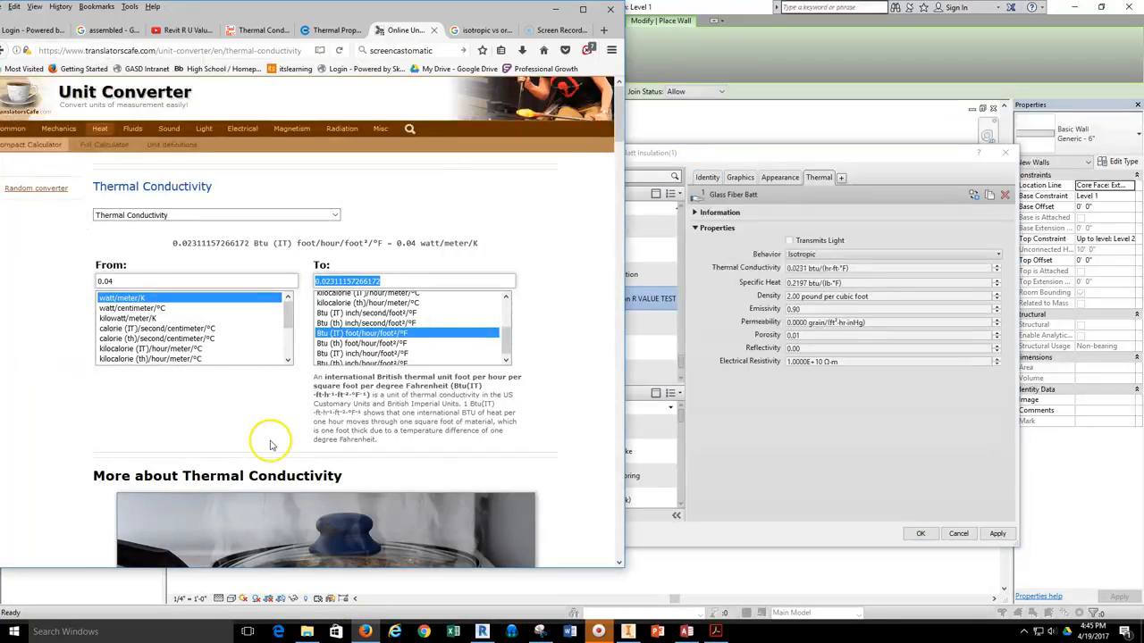
pyautogui.click(338, 29)
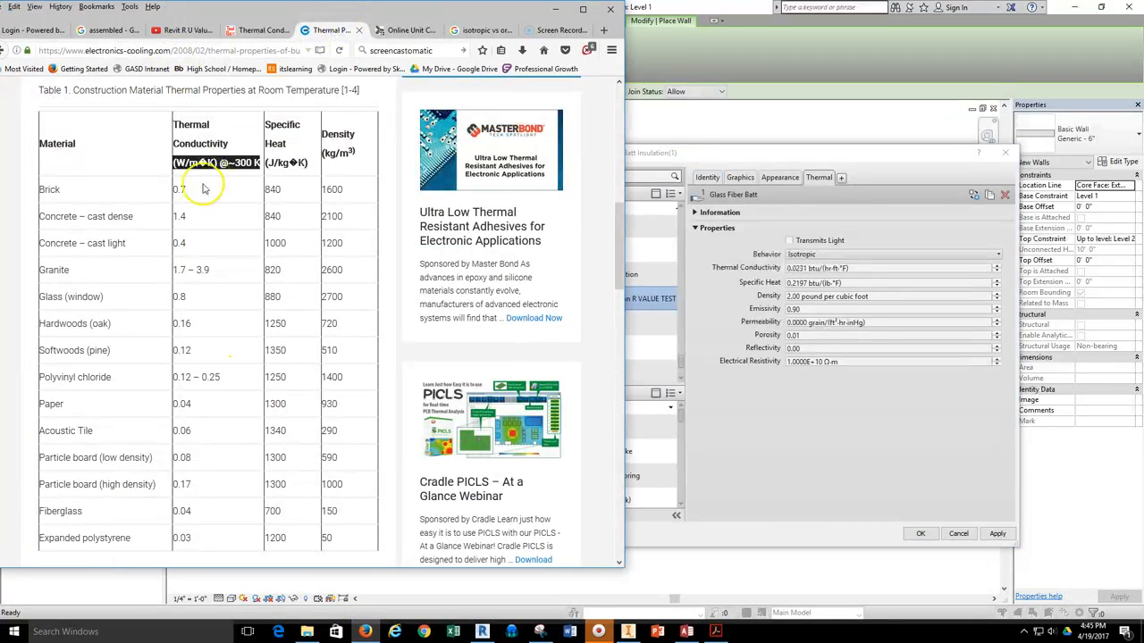
pyautogui.click(285, 516)
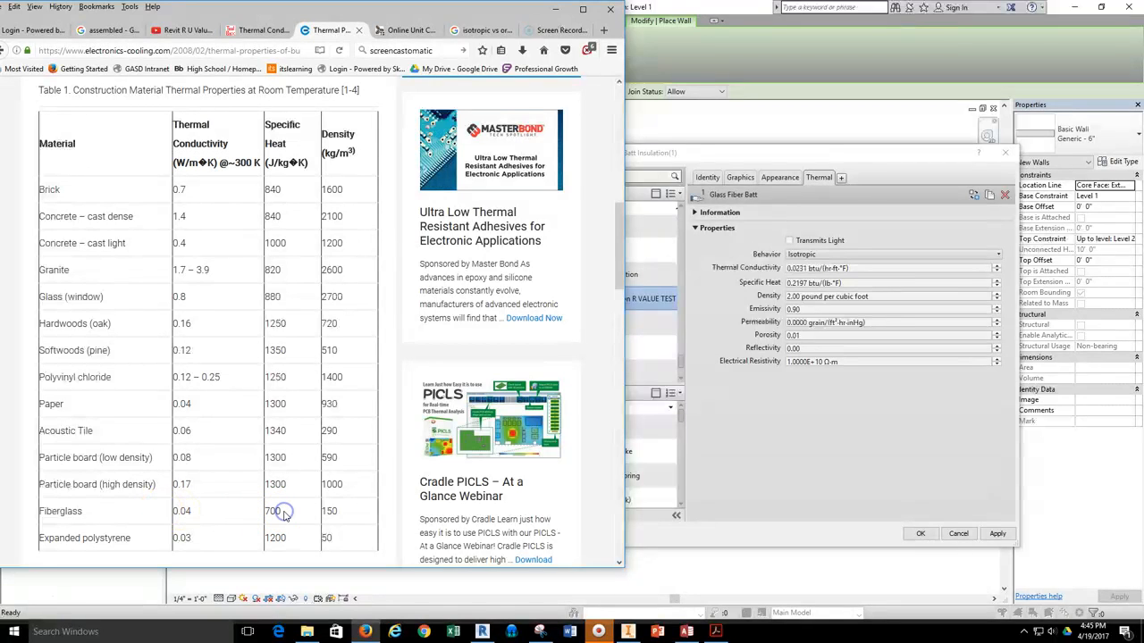
# Change the online unit converter to Specific Heat Capacity
pyautogui.click(405, 32)
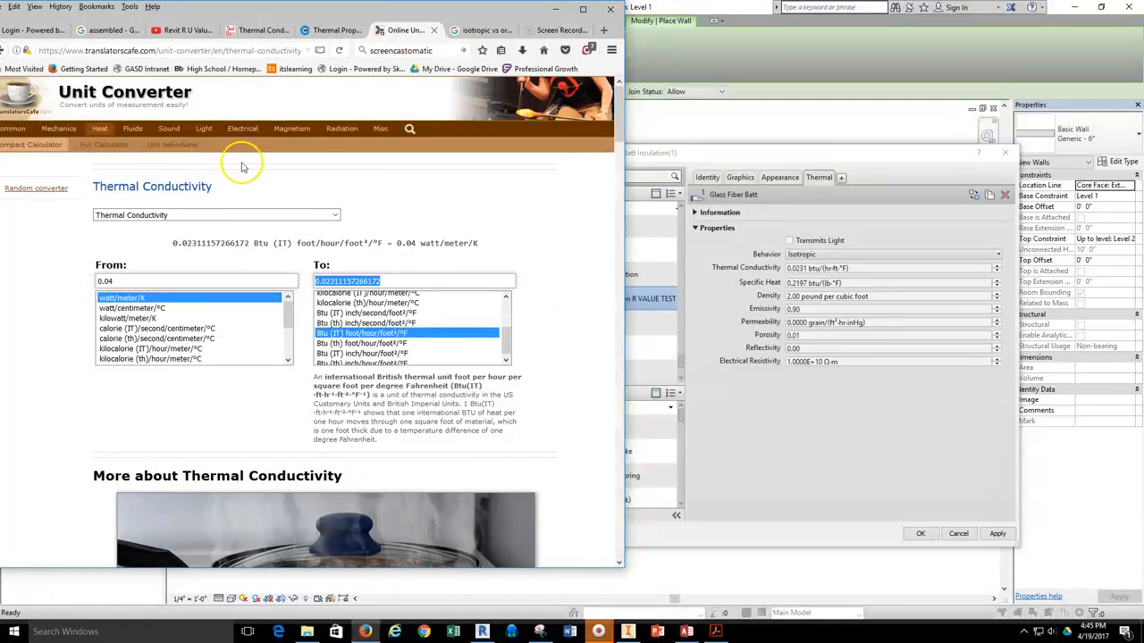
pyautogui.click(222, 215)
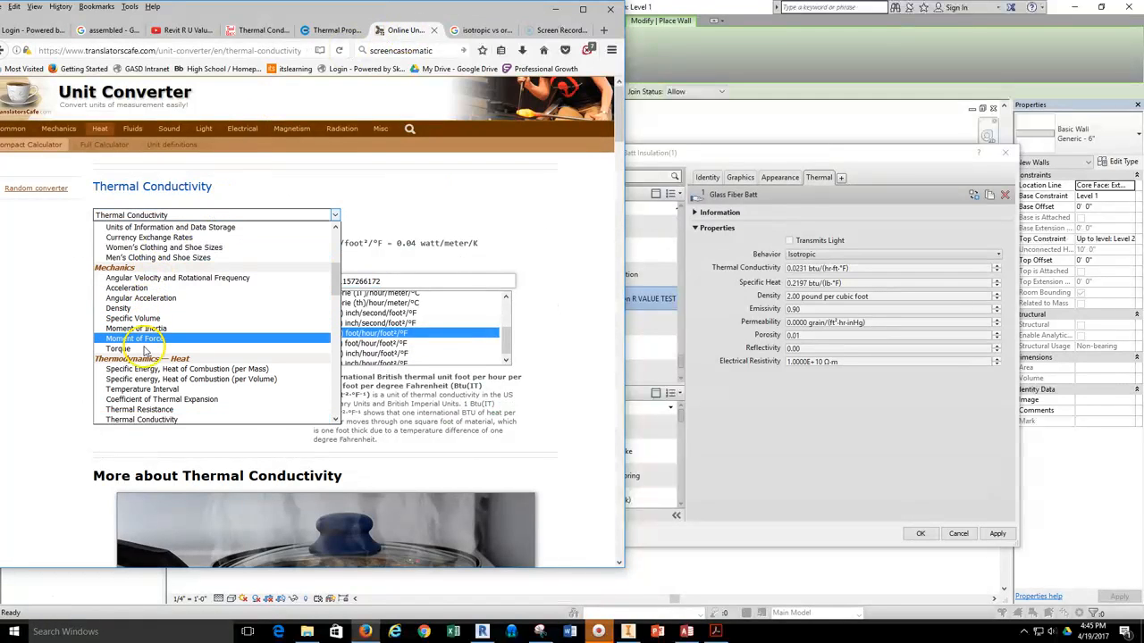
pyautogui.scroll(-4, 189, 308)
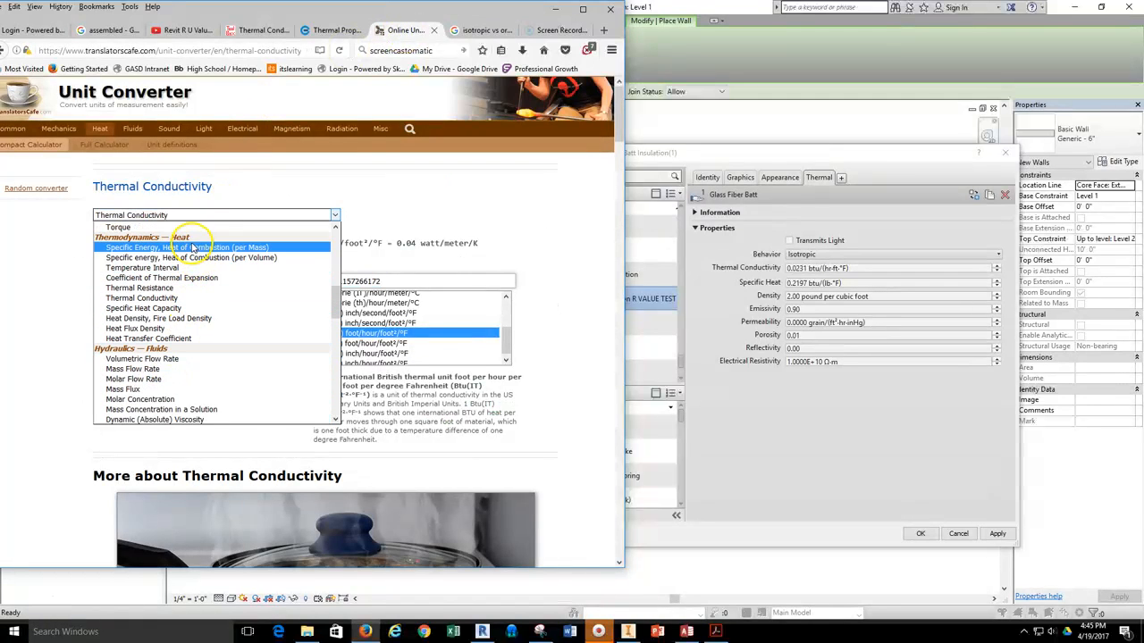
pyautogui.click(176, 309)
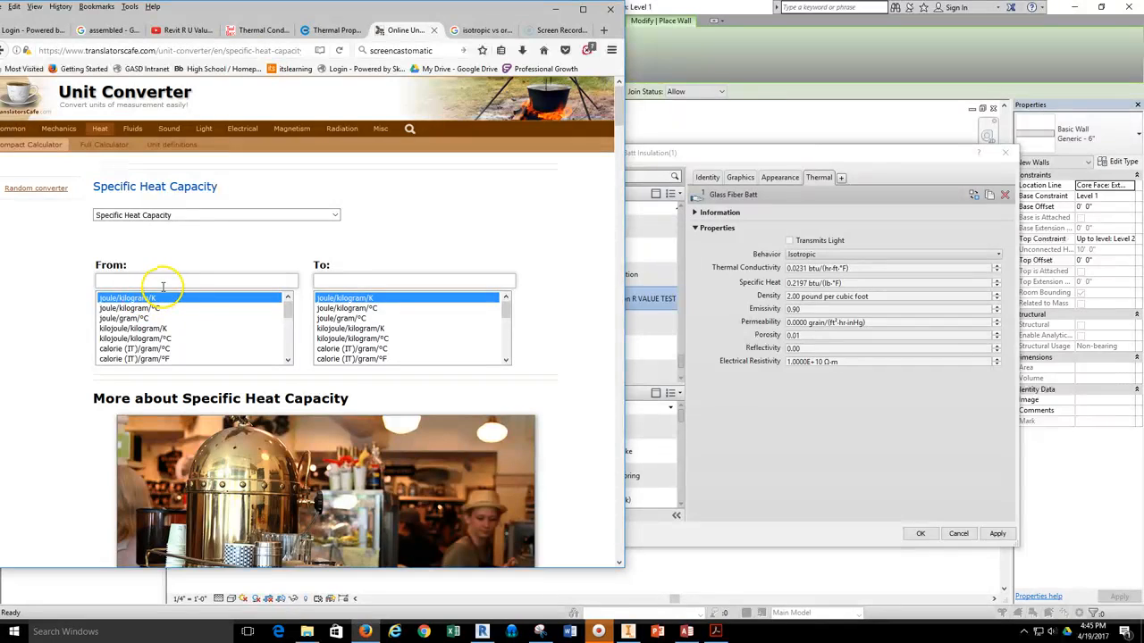
# Convert fiberglass's specific heat of 700 joule/kilogram/K to Btu (IT)/pound/°F in the online unit converter
pyautogui.write('700')
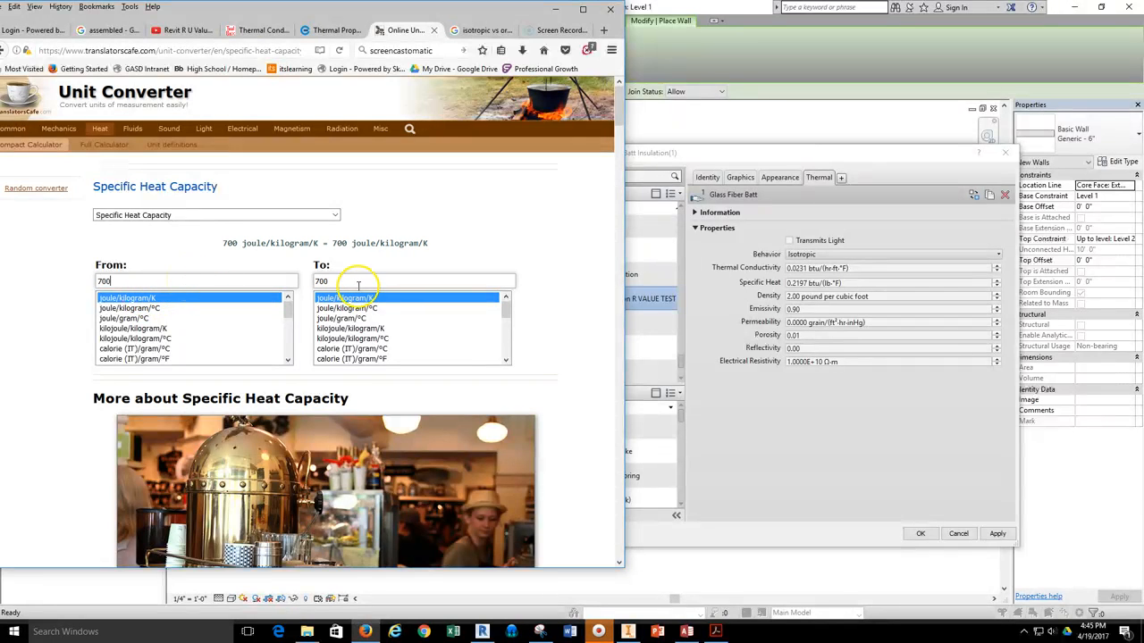
pyautogui.click(549, 284)
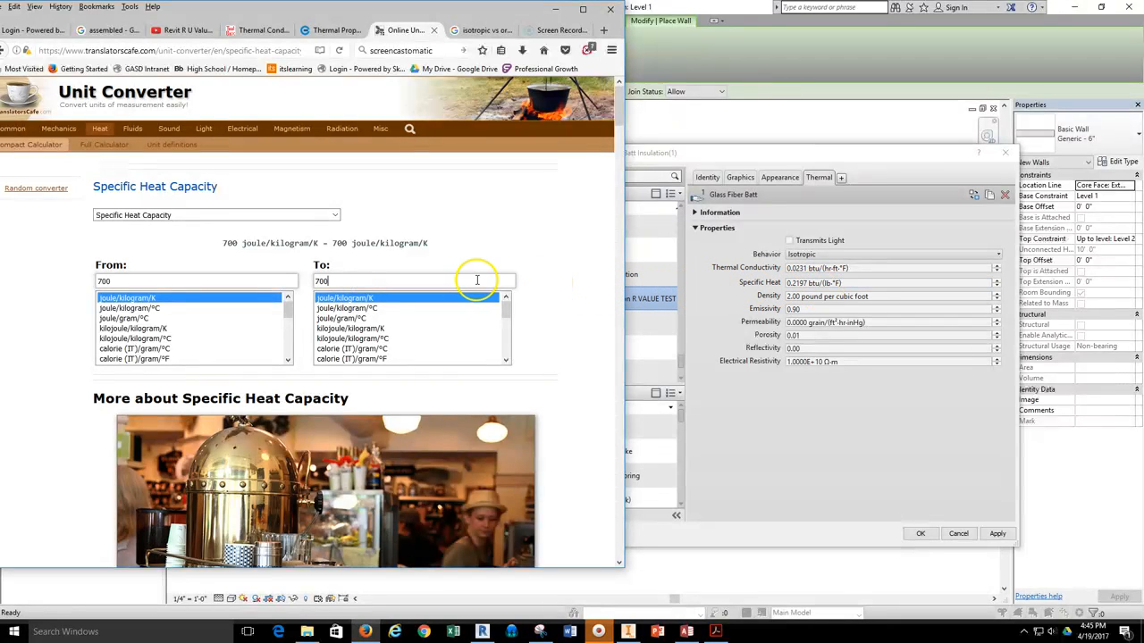
pyautogui.moveTo(508, 309); pyautogui.dragTo(503, 348)
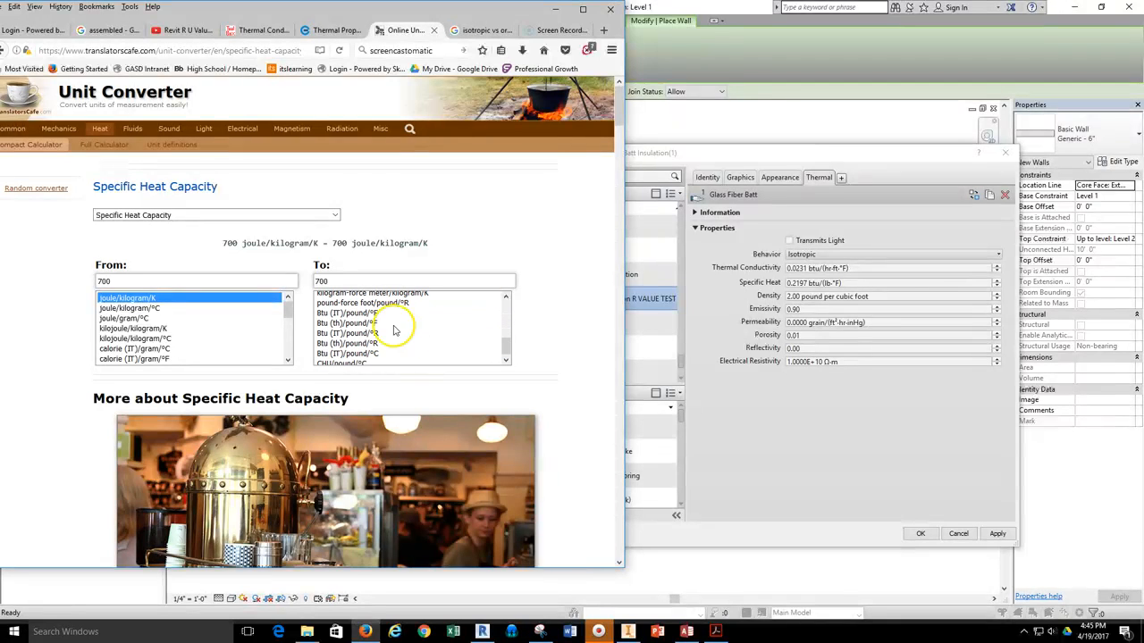
pyautogui.click(355, 314)
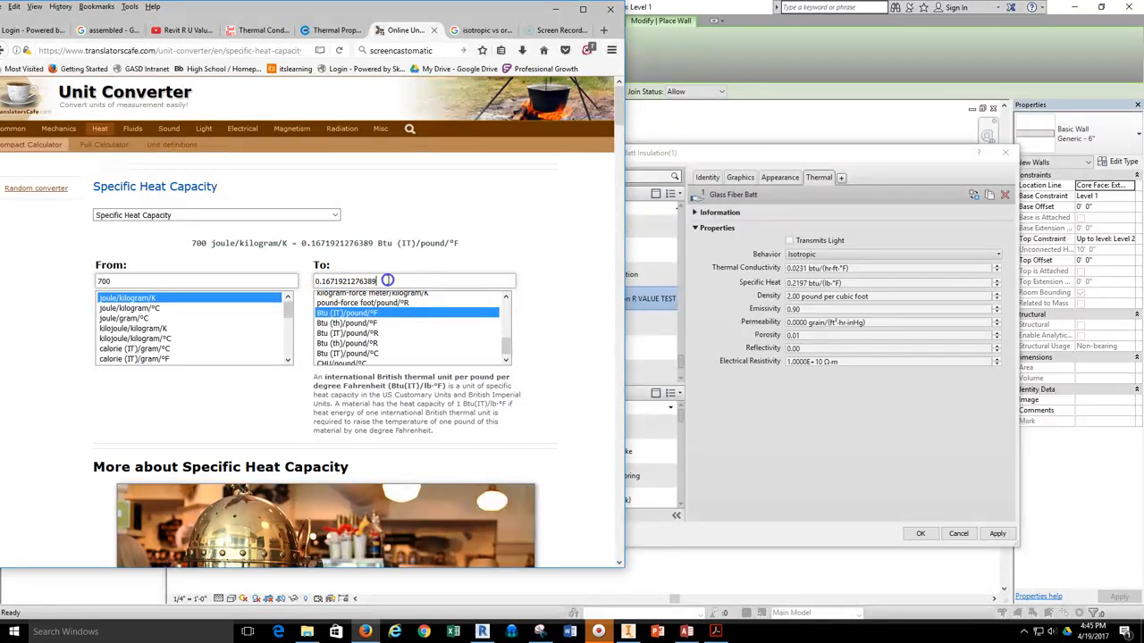
# Copy the converted value, return to Revit and set the duplicated material's specific heat to 0.1672 btu/(lb·°F)
pyautogui.moveTo(387, 281); pyautogui.dragTo(301, 285)
pyautogui.hotkey('ctrl', 'c')
pyautogui.click(829, 282)
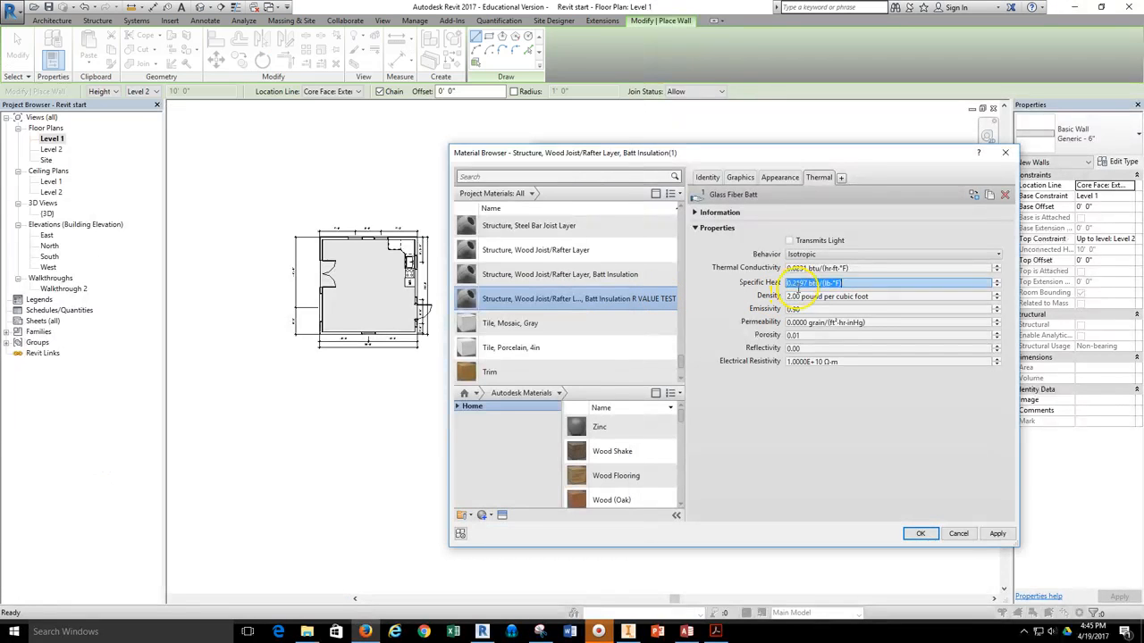
pyautogui.hotkey('ctrl', 'v')
pyautogui.press('Return')
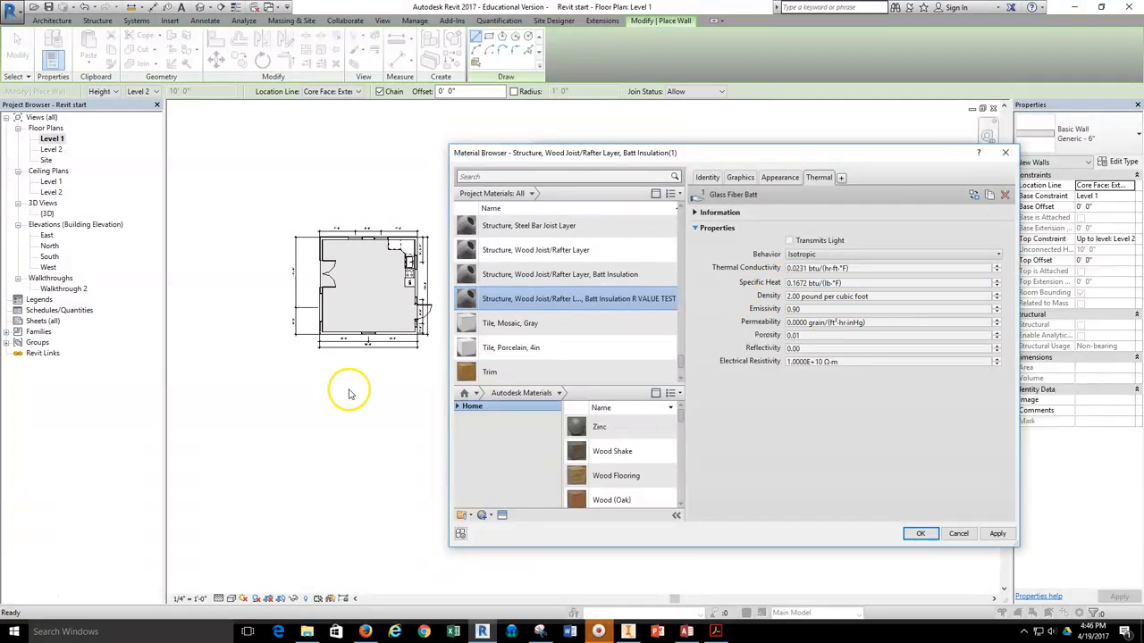
# Switch back to Firefox, check the density units in the thermal properties table and change the unit converter to Density
pyautogui.click(365, 632)
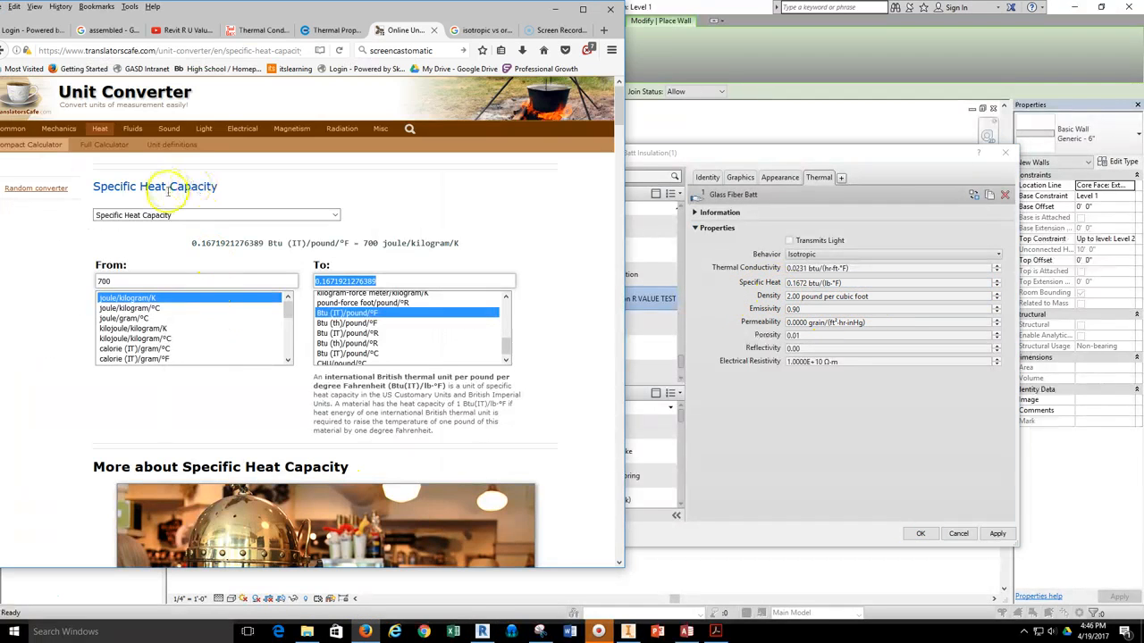
pyautogui.click(332, 30)
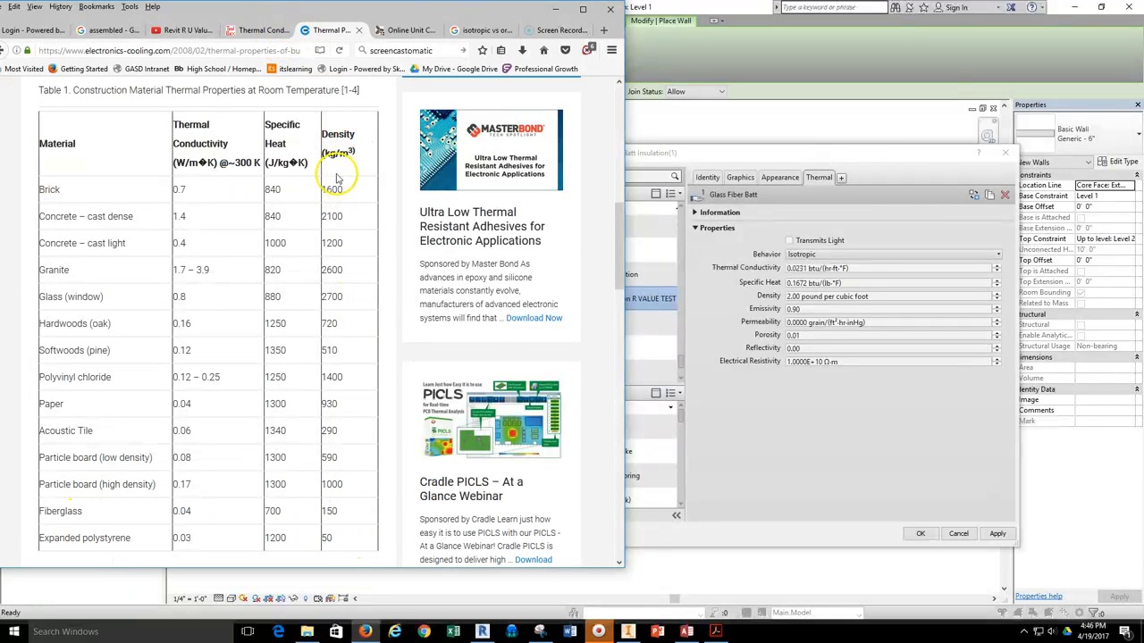
pyautogui.click(415, 31)
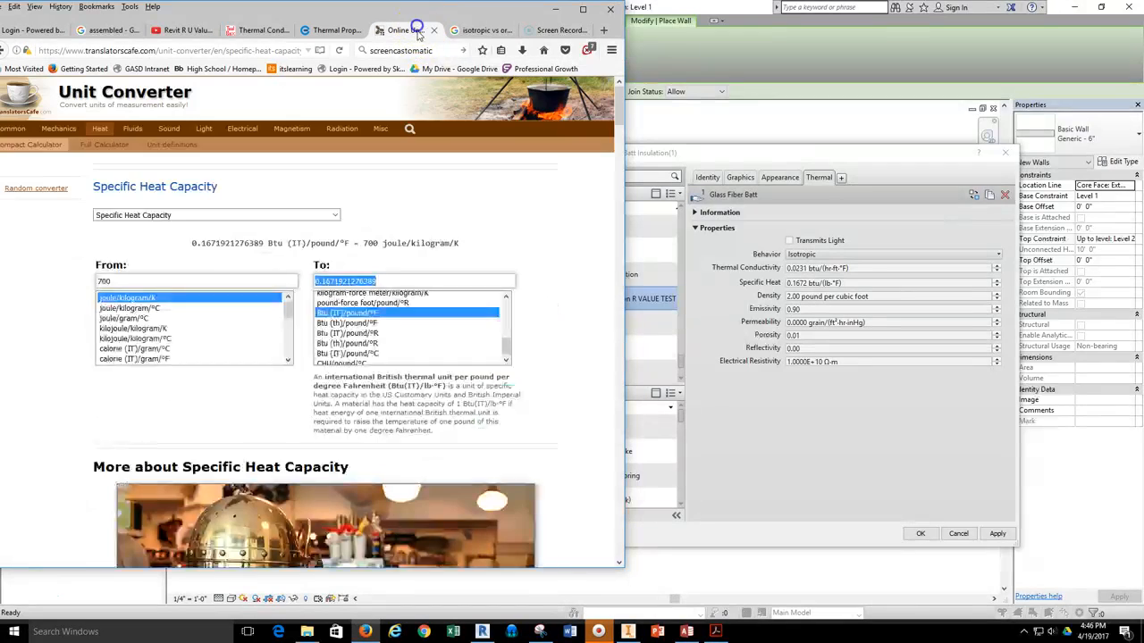
pyautogui.click(176, 281)
pyautogui.click(162, 216)
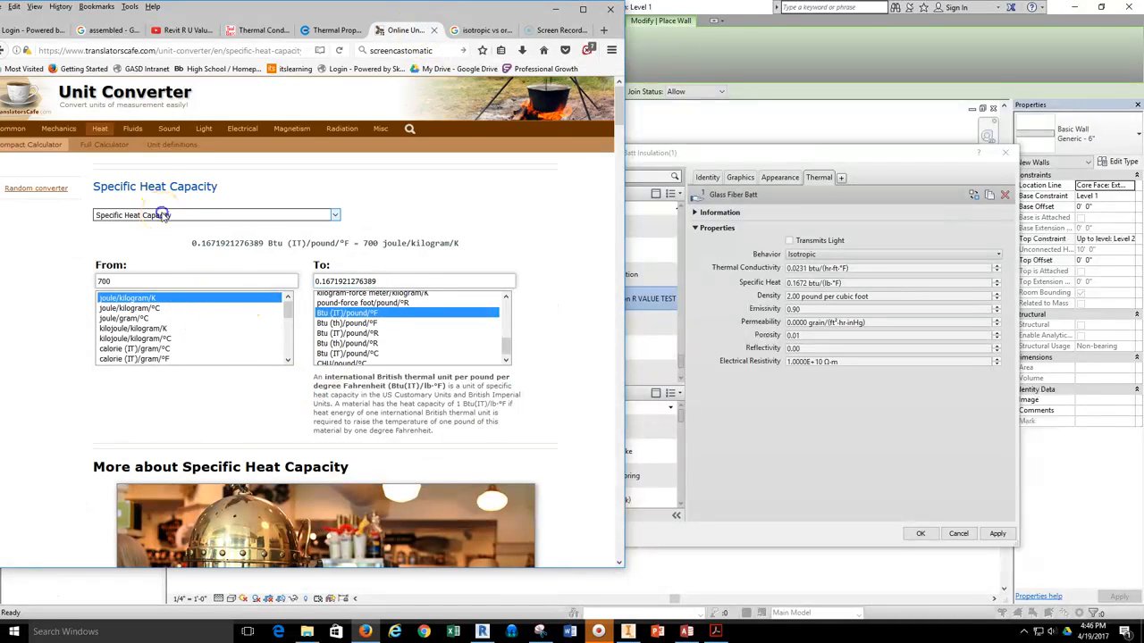
pyautogui.click(125, 295)
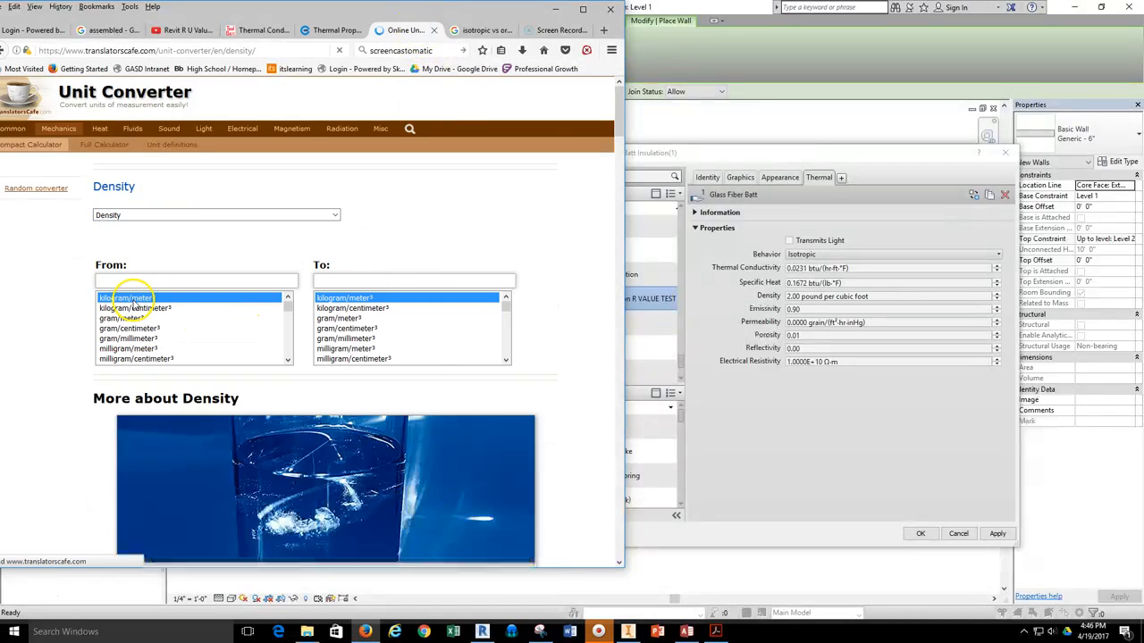
# Look up fiberglass's density in the thermal properties table and convert 150 kilogram/meter³ to pound/foot³
pyautogui.click(148, 282)
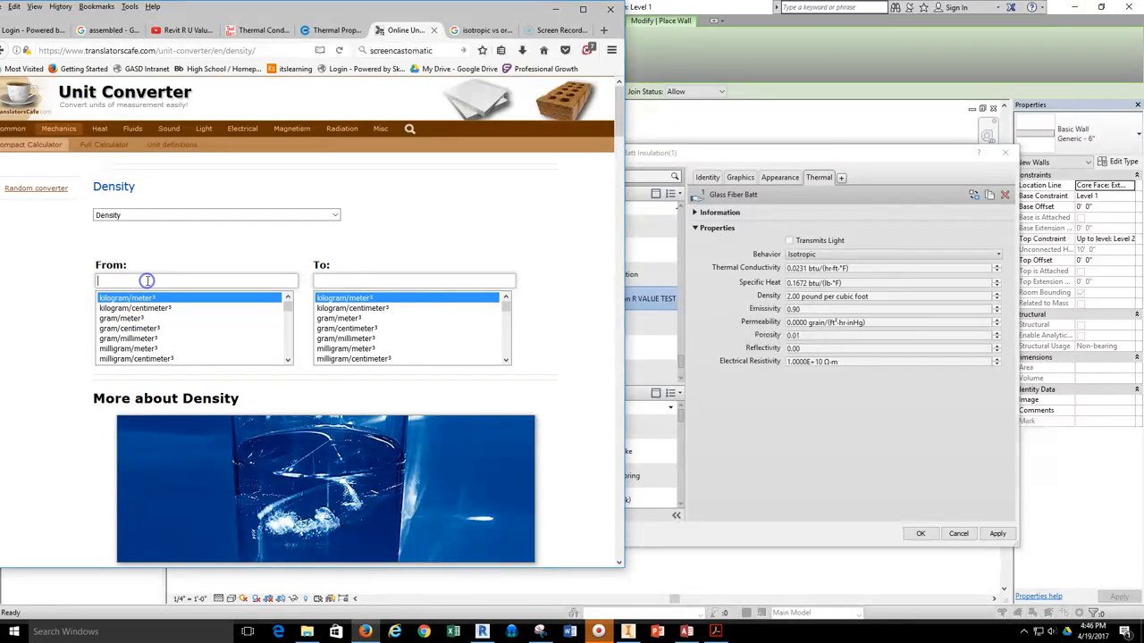
pyautogui.write('700')
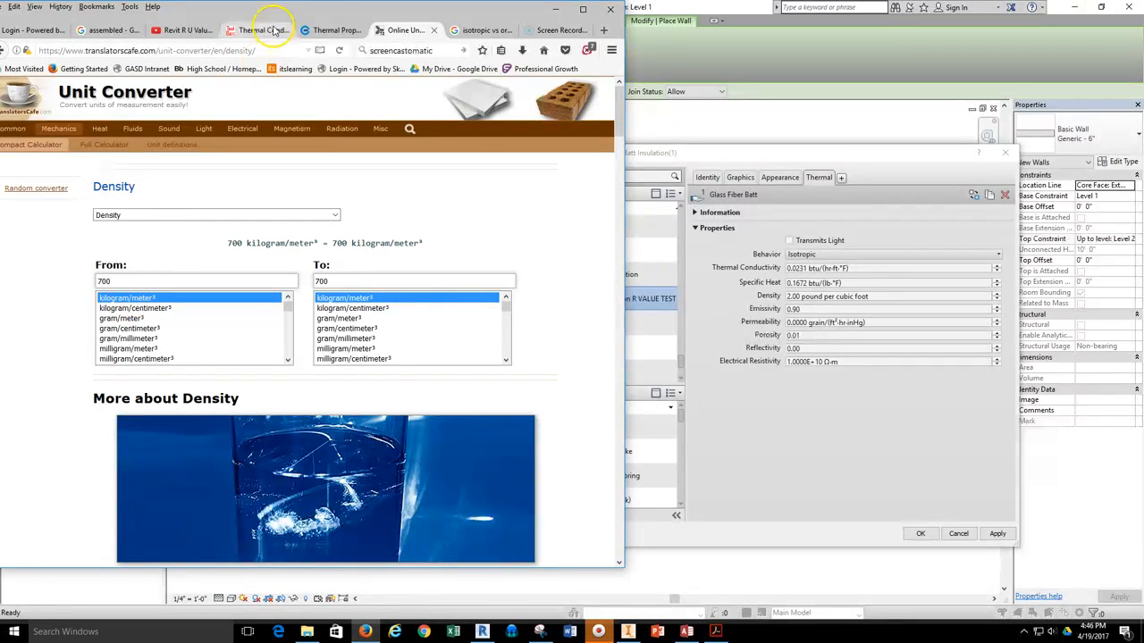
pyautogui.click(329, 31)
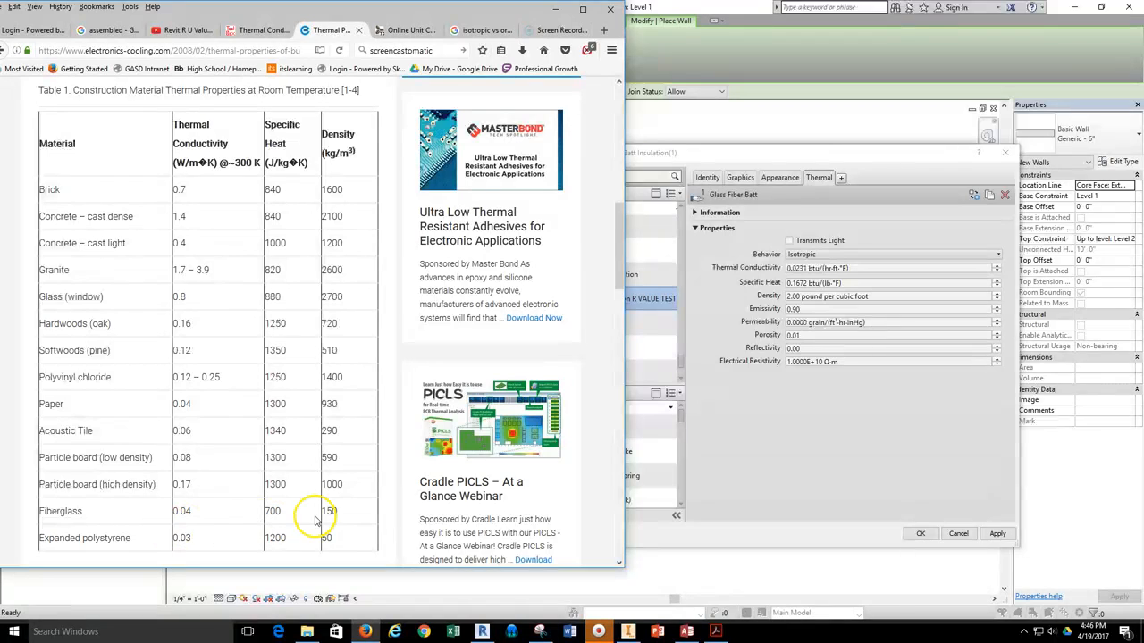
pyautogui.click(406, 31)
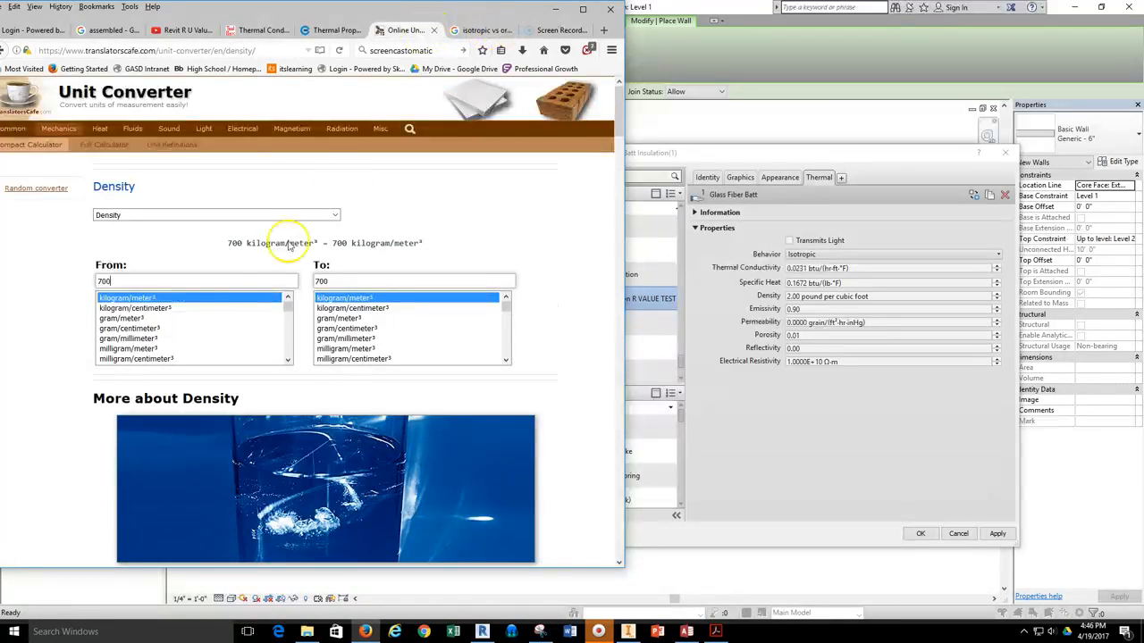
pyautogui.write('150')
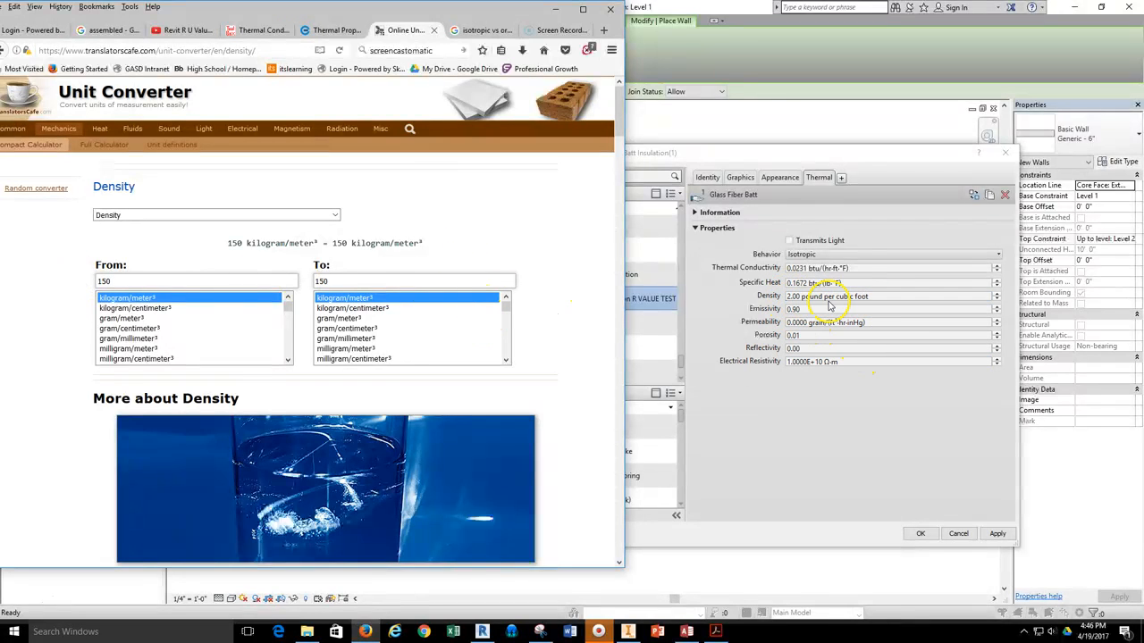
pyautogui.moveTo(506, 315); pyautogui.dragTo(509, 334)
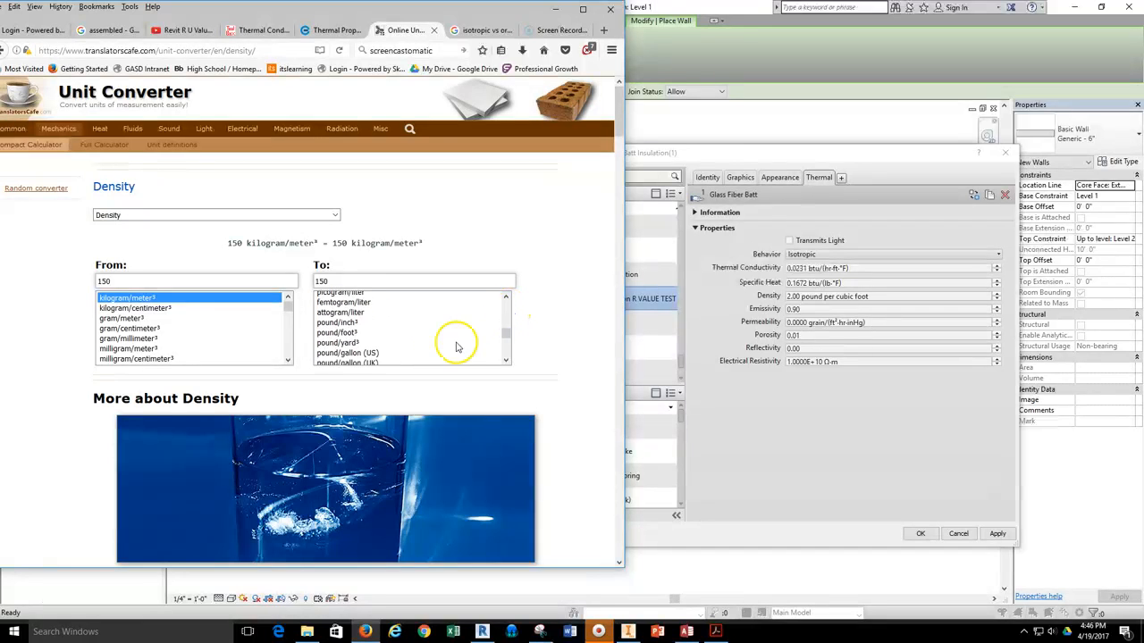
pyautogui.click(338, 334)
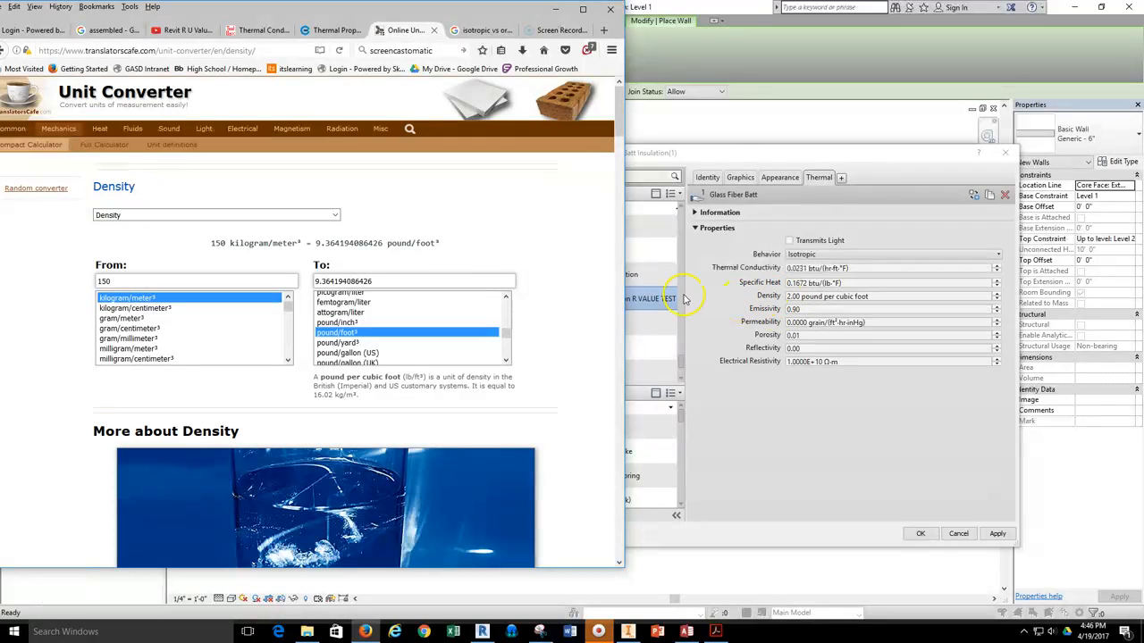
# Copy the converted density, return to Revit and set the duplicated material's density to 9.36 pound per cubic foot
pyautogui.moveTo(376, 281); pyautogui.dragTo(304, 278)
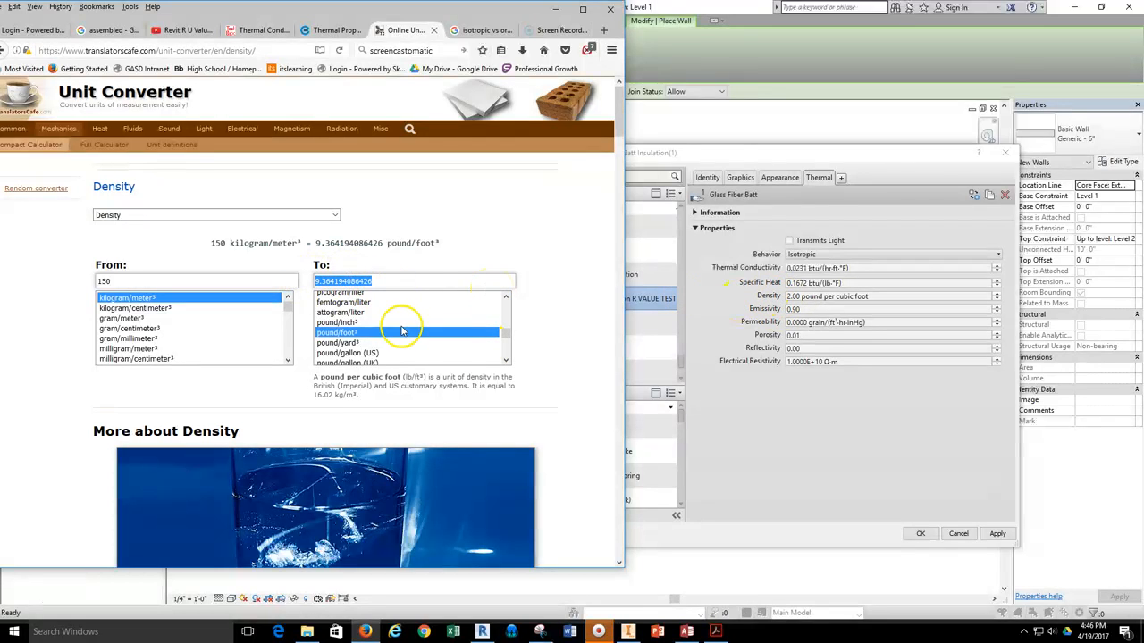
pyautogui.hotkey('ctrl', 'c')
pyautogui.click(858, 296)
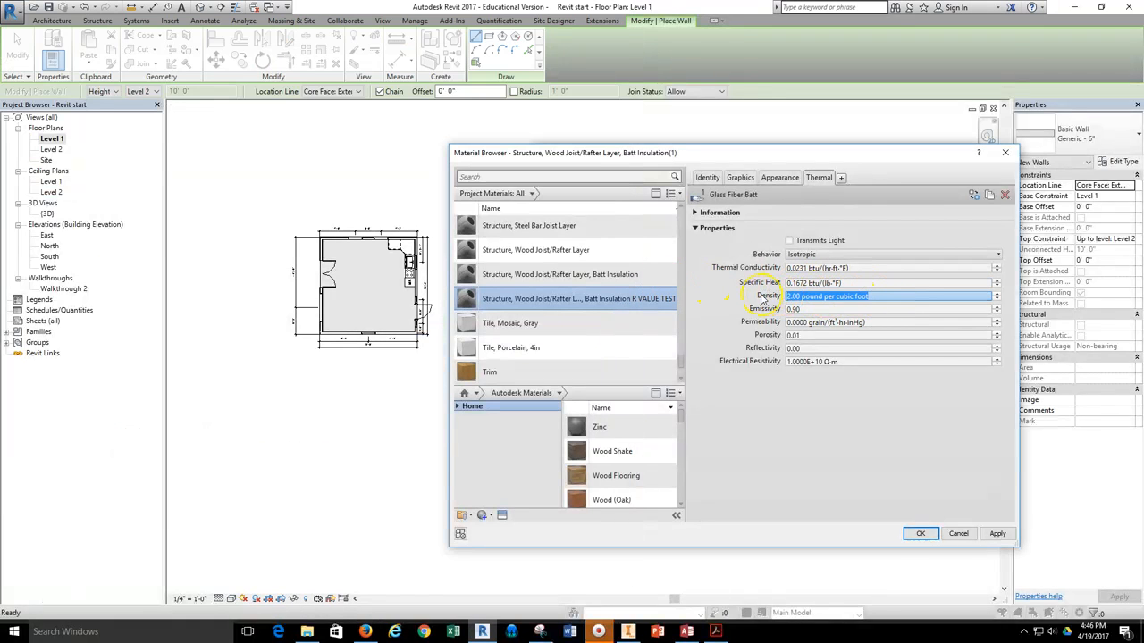
pyautogui.click(825, 449)
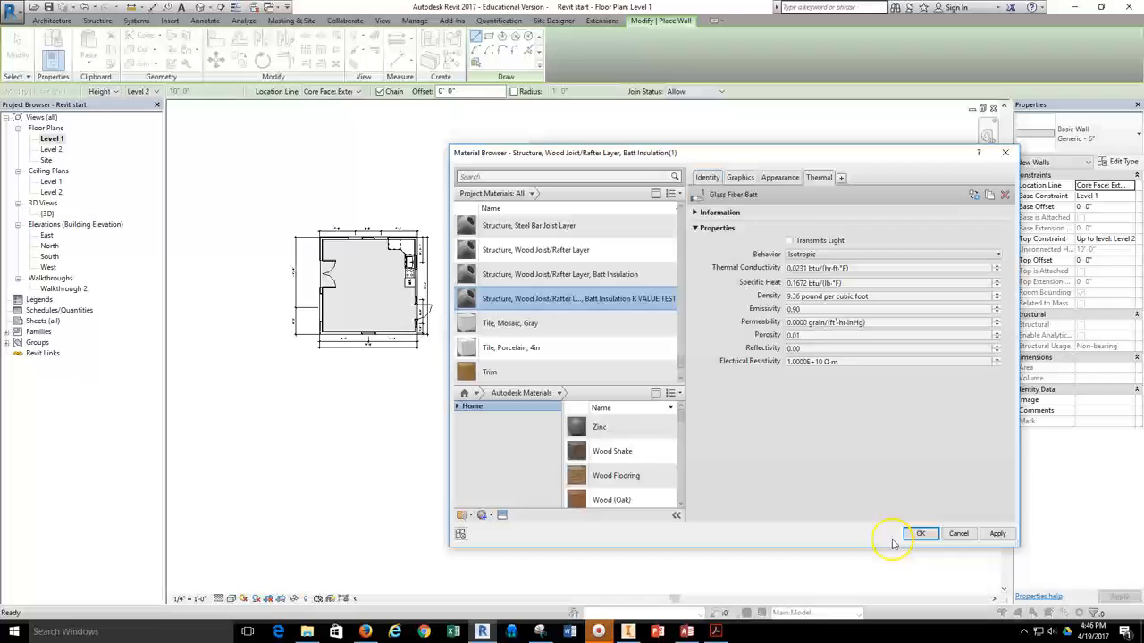
# Save the material and wall assembly changes, and examine the thermal resistance in the R VALUE TEST type properties
pyautogui.click(997, 534)
pyautogui.click(921, 536)
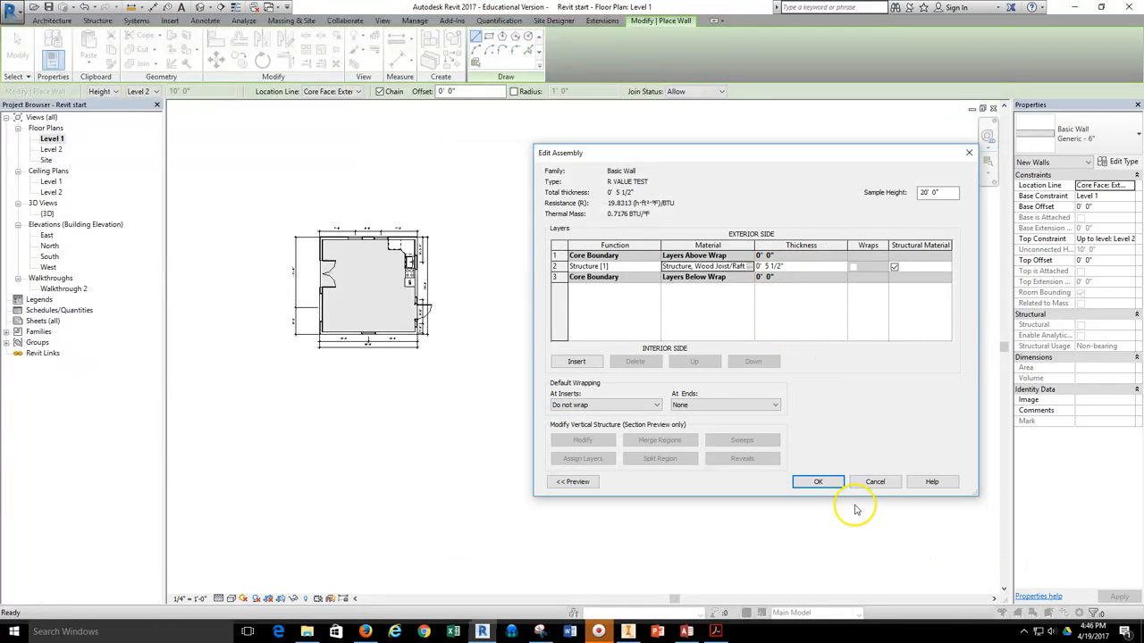
pyautogui.click(815, 482)
pyautogui.moveTo(619, 404)
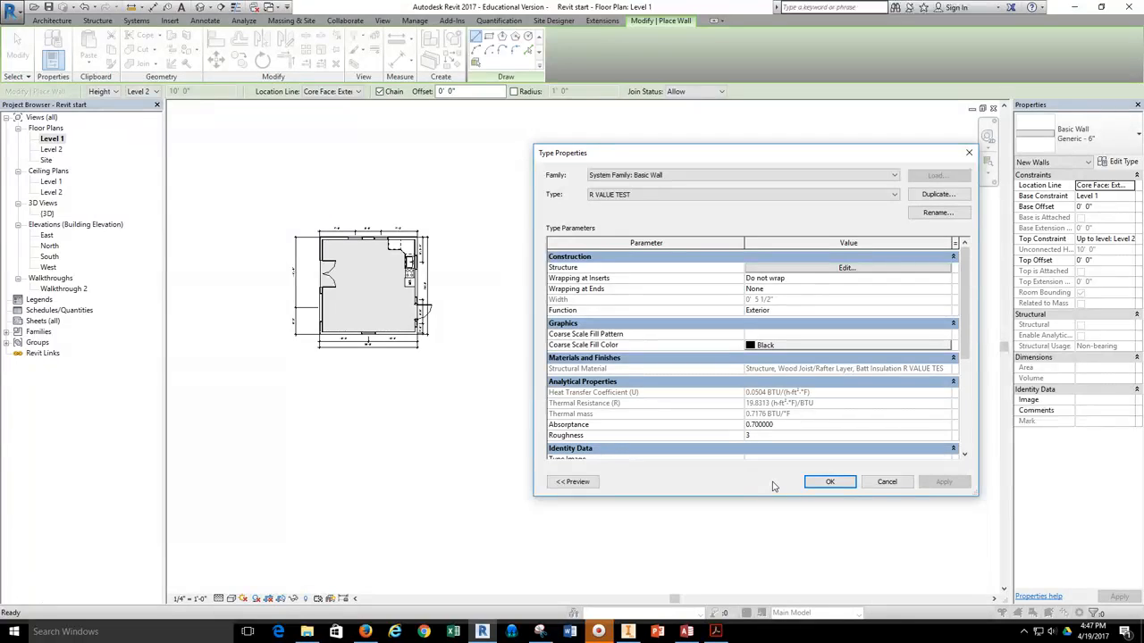
pyautogui.click(804, 477)
pyautogui.moveTo(368, 633)
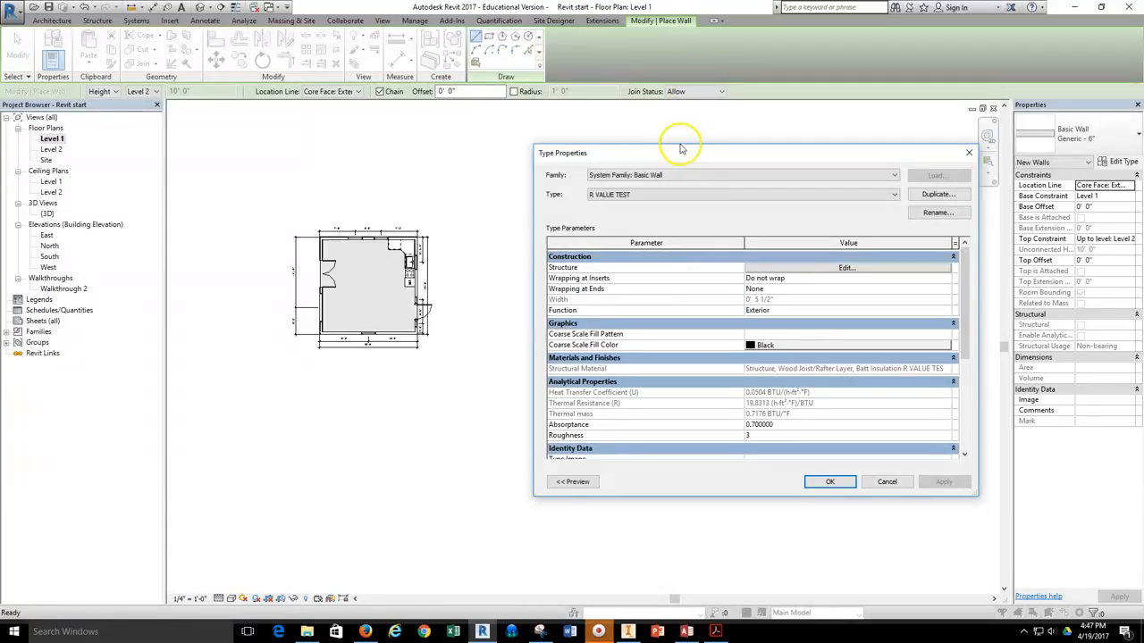